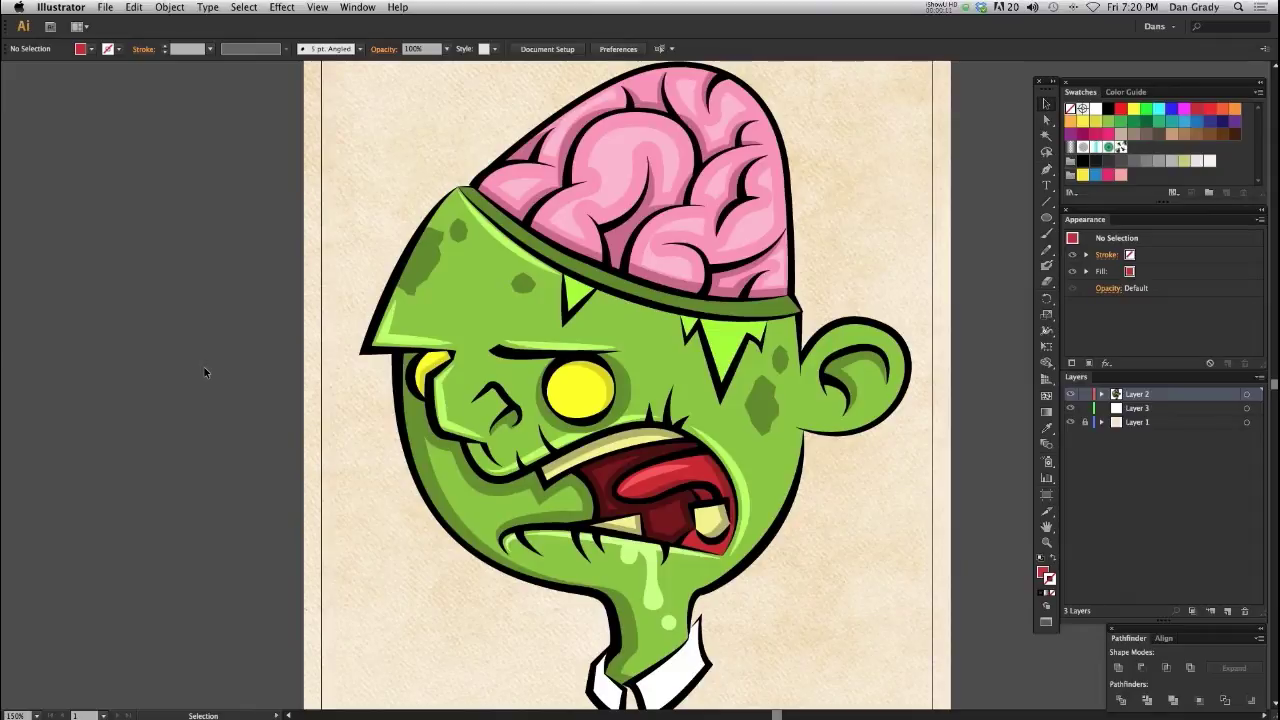
click(166, 7)
mouse_move(197, 261)
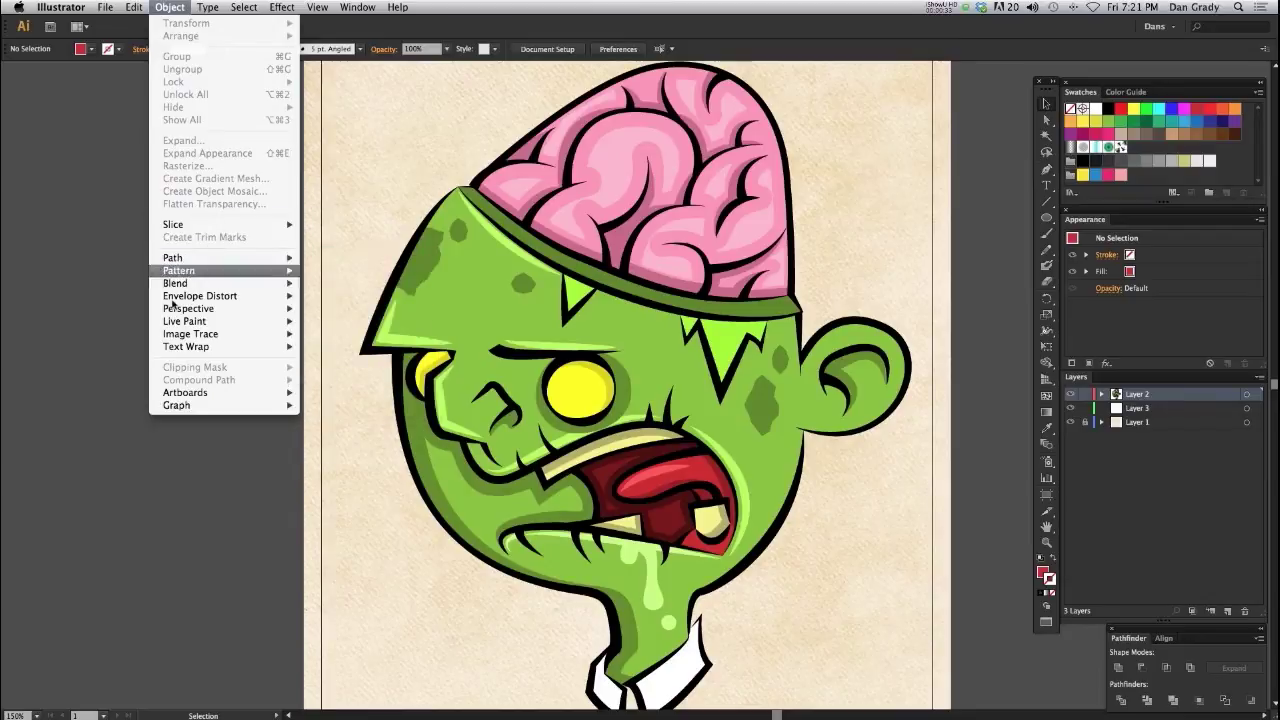
click(131, 532)
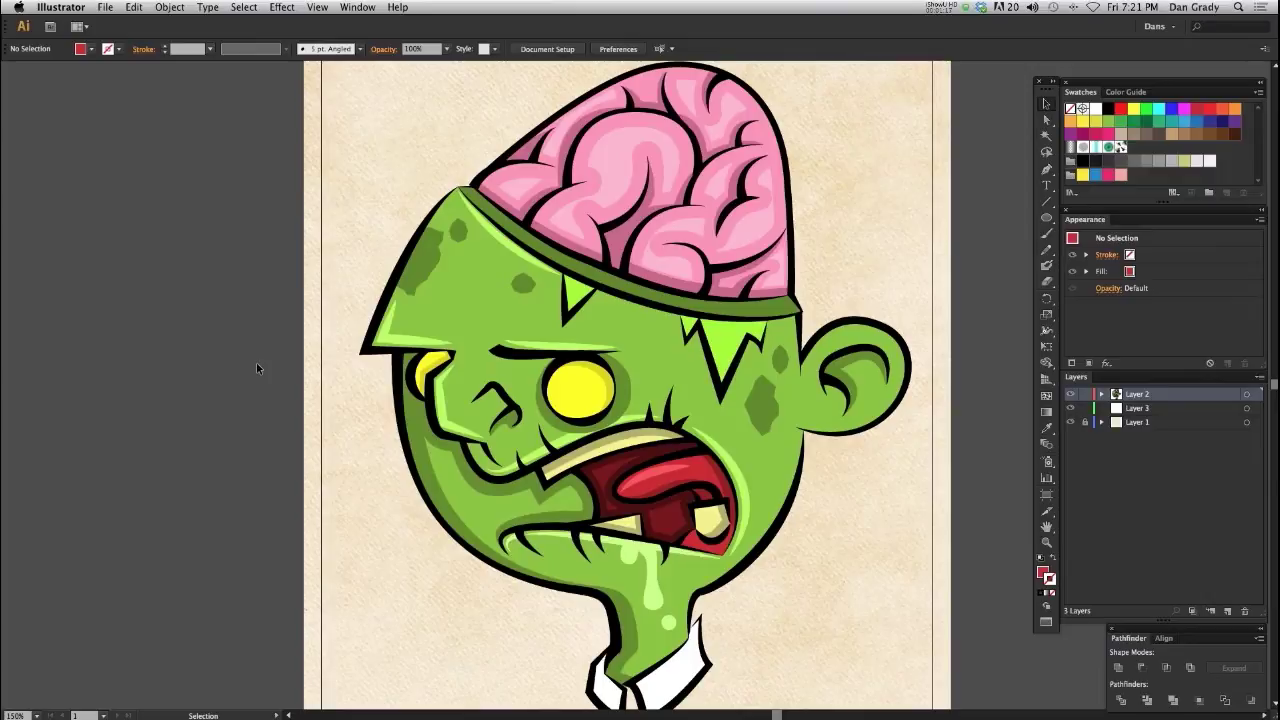
Draw a red circle about 74 px wide and place it on the zombie's forehead between the dark green spots
key(space)
drag(338, 328, 408, 374)
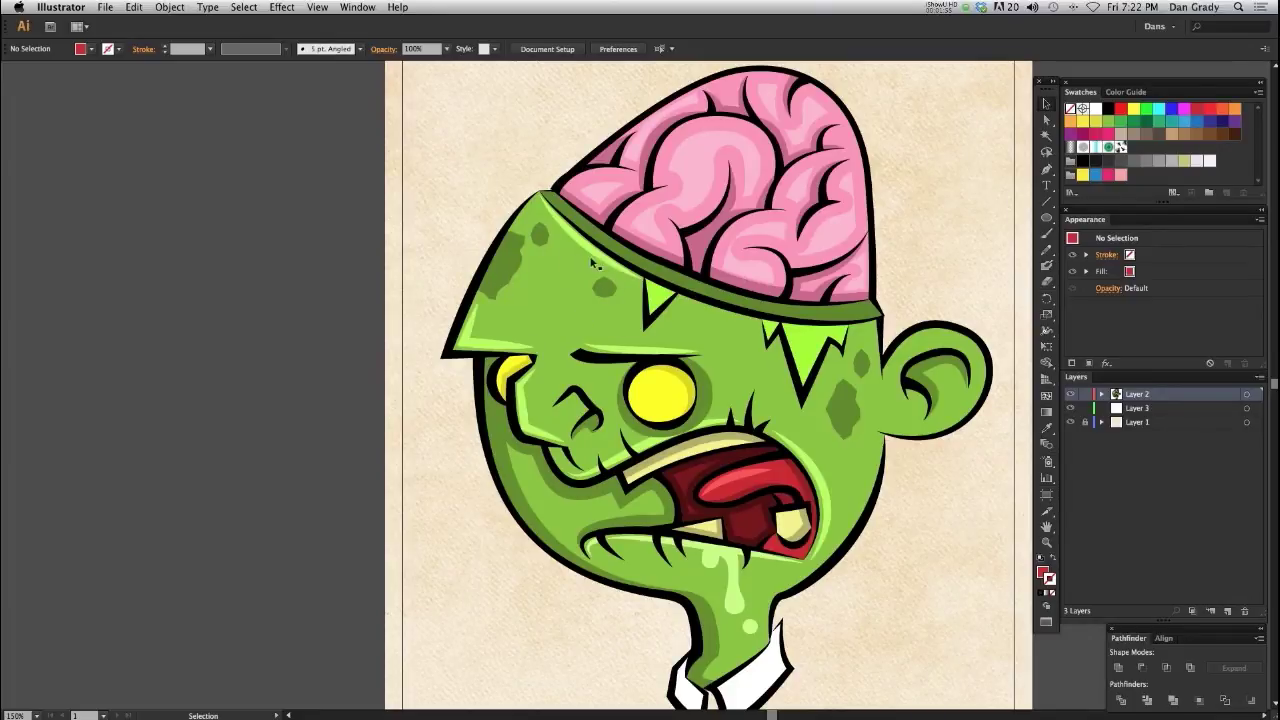
key(space)
drag(557, 277, 545, 300)
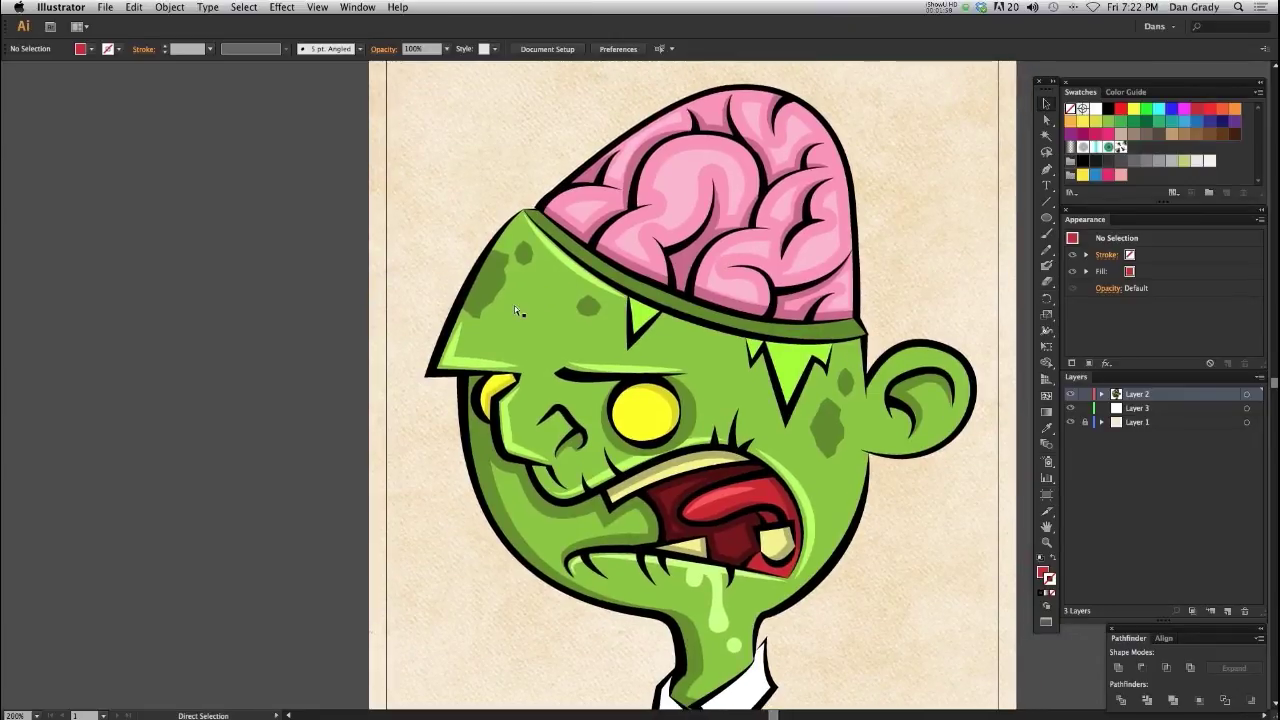
key(super+equal)
drag(391, 328, 410, 389)
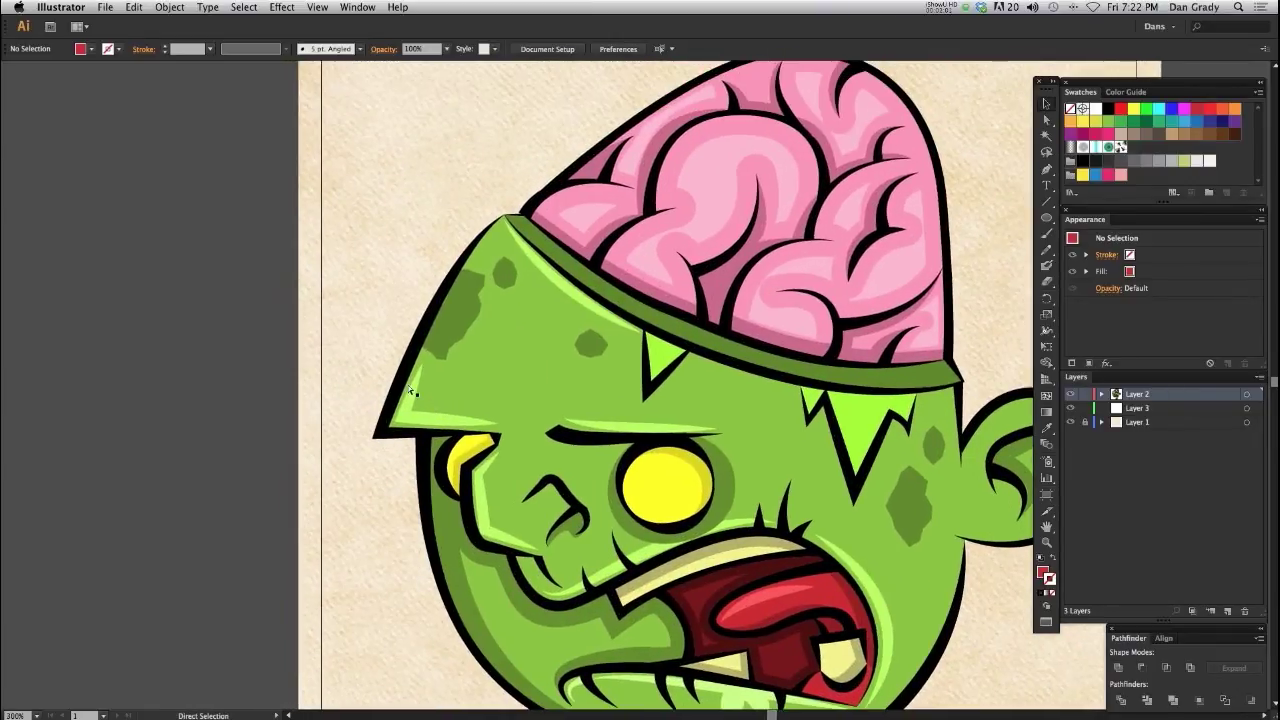
key(super+equal)
key(l)
drag(448, 330, 524, 406)
key(v)
drag(445, 318, 443, 354)
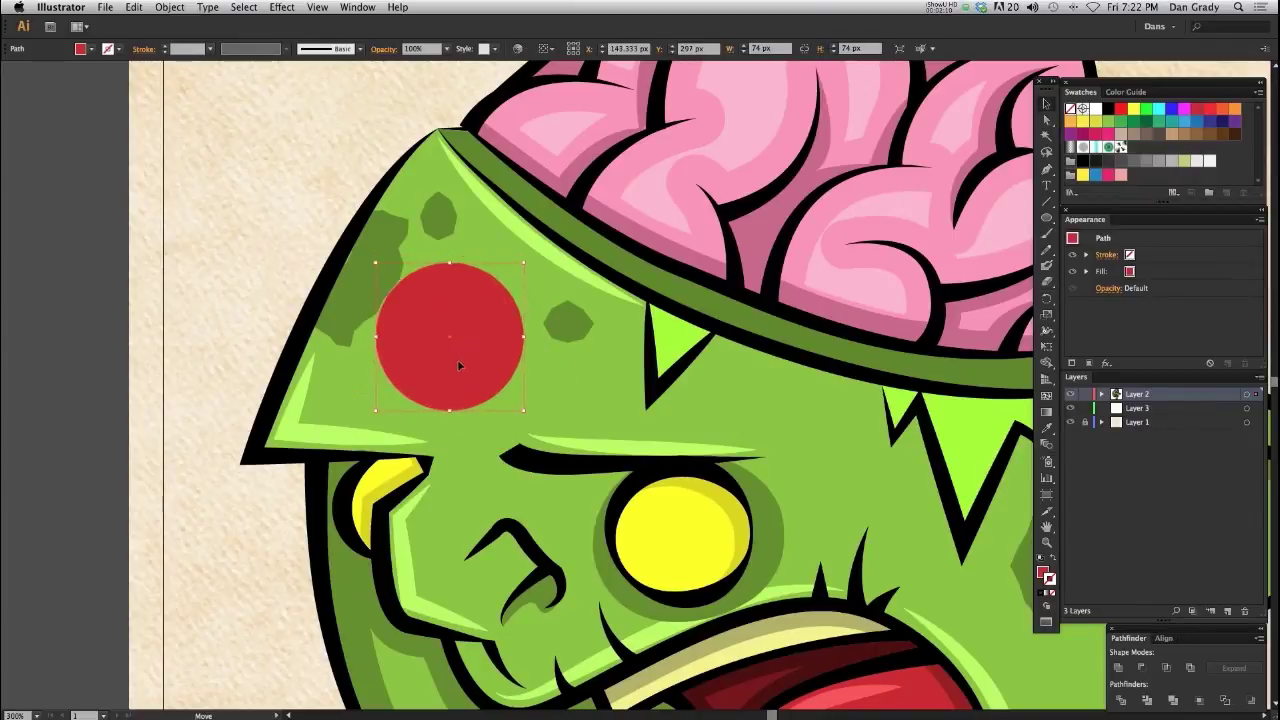
Apply a Roughen effect to the red circle with 5% relative size, detail 5 per inch and corner points, using the preview
click(281, 7)
mouse_move(390, 130)
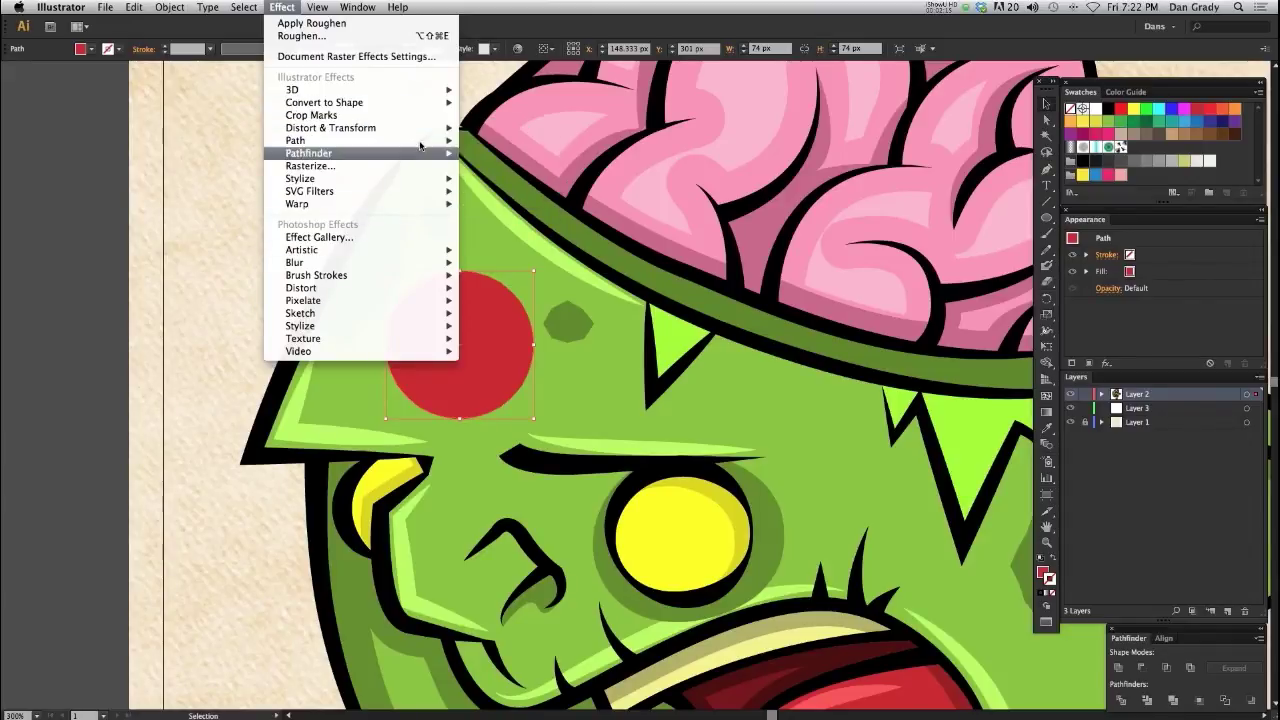
click(496, 158)
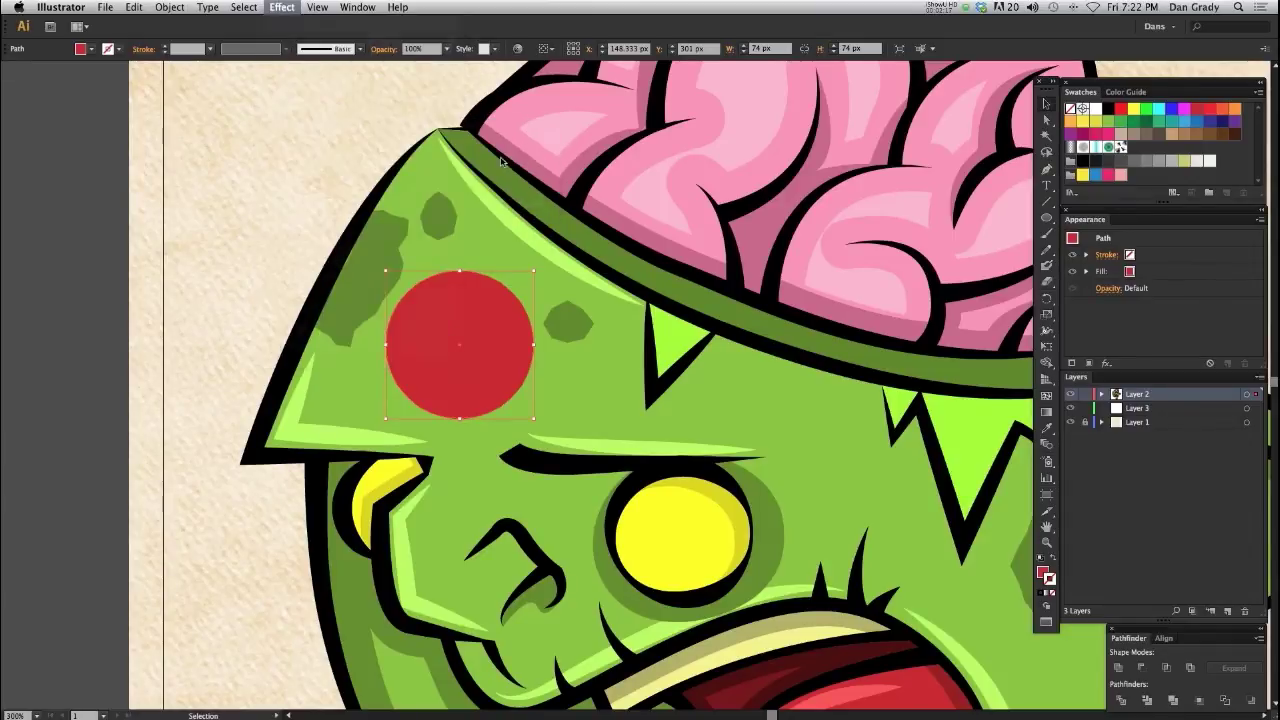
drag(700, 220, 704, 248)
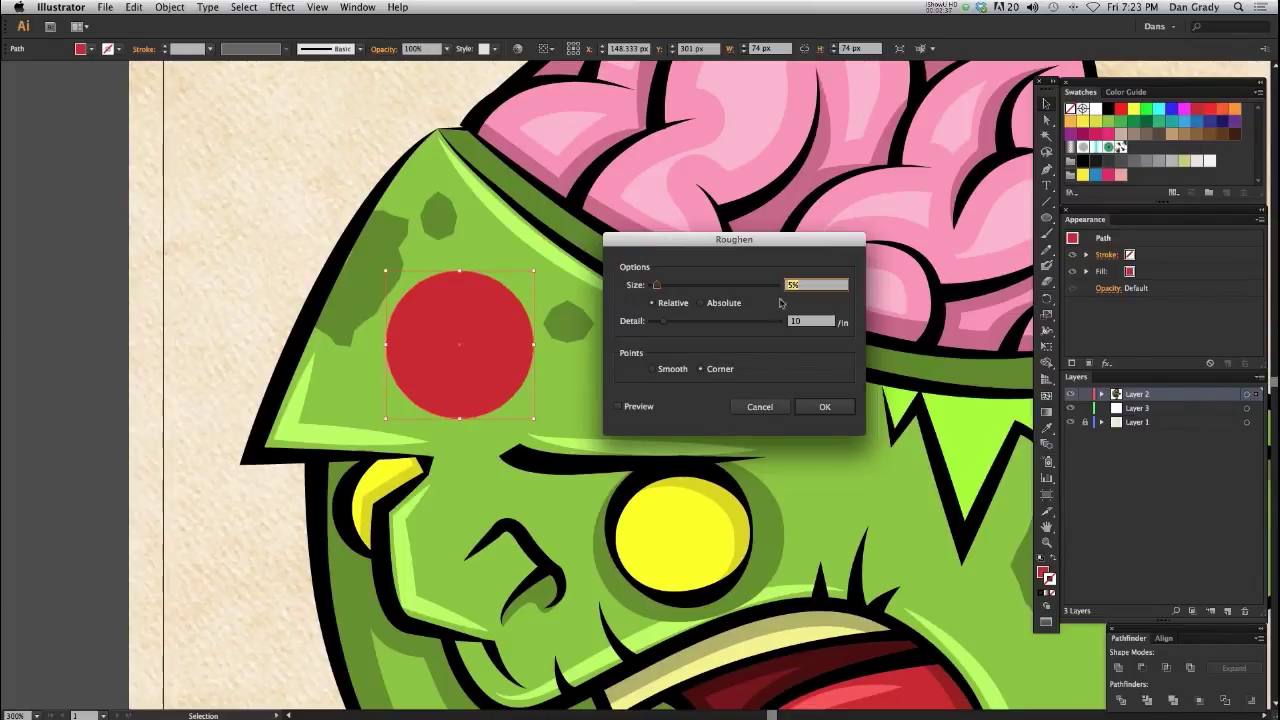
click(620, 407)
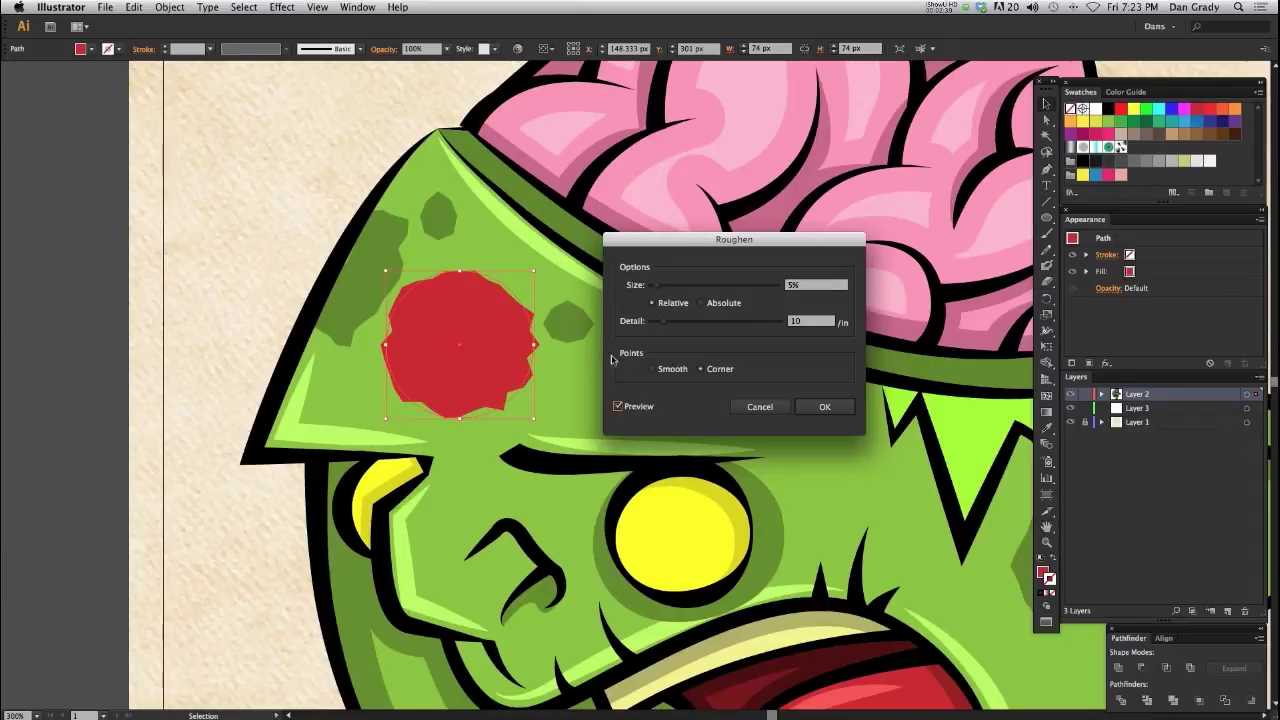
click(662, 322)
drag(662, 322, 658, 322)
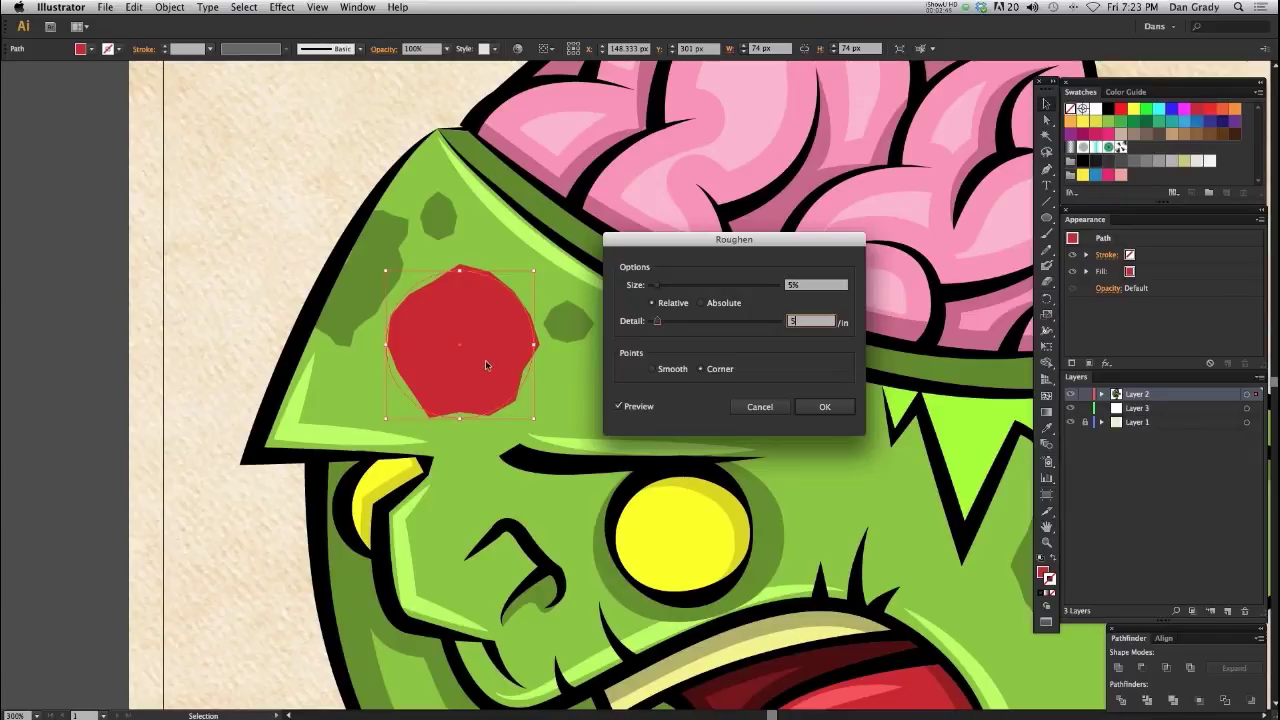
key(Return)
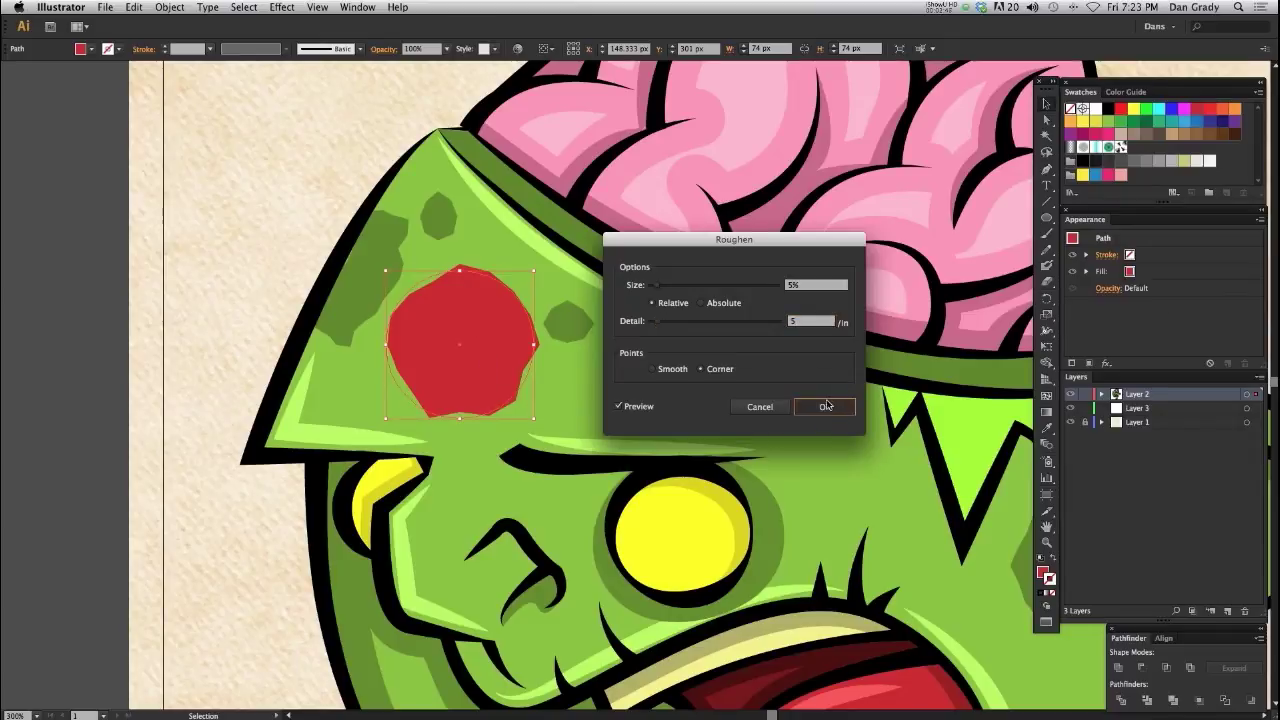
Expand the appearance of the roughened red circle into a plain path and deselect it
key(super+minus)
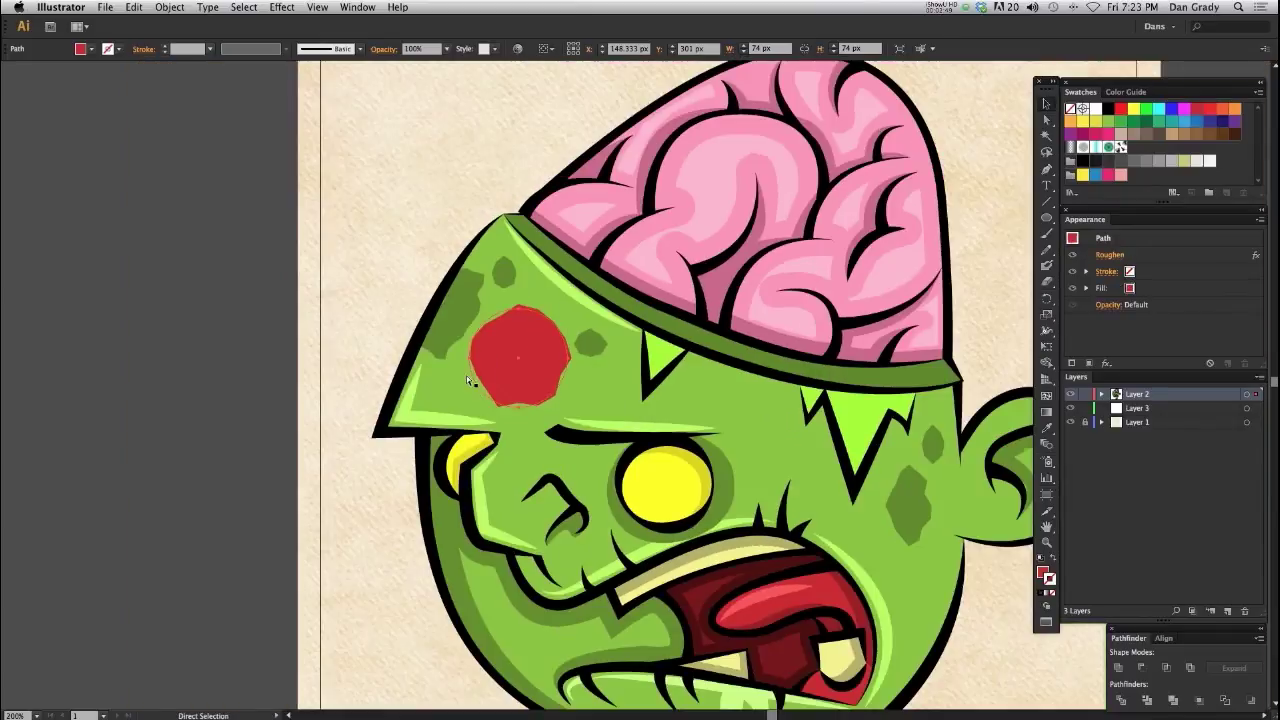
drag(494, 425, 451, 363)
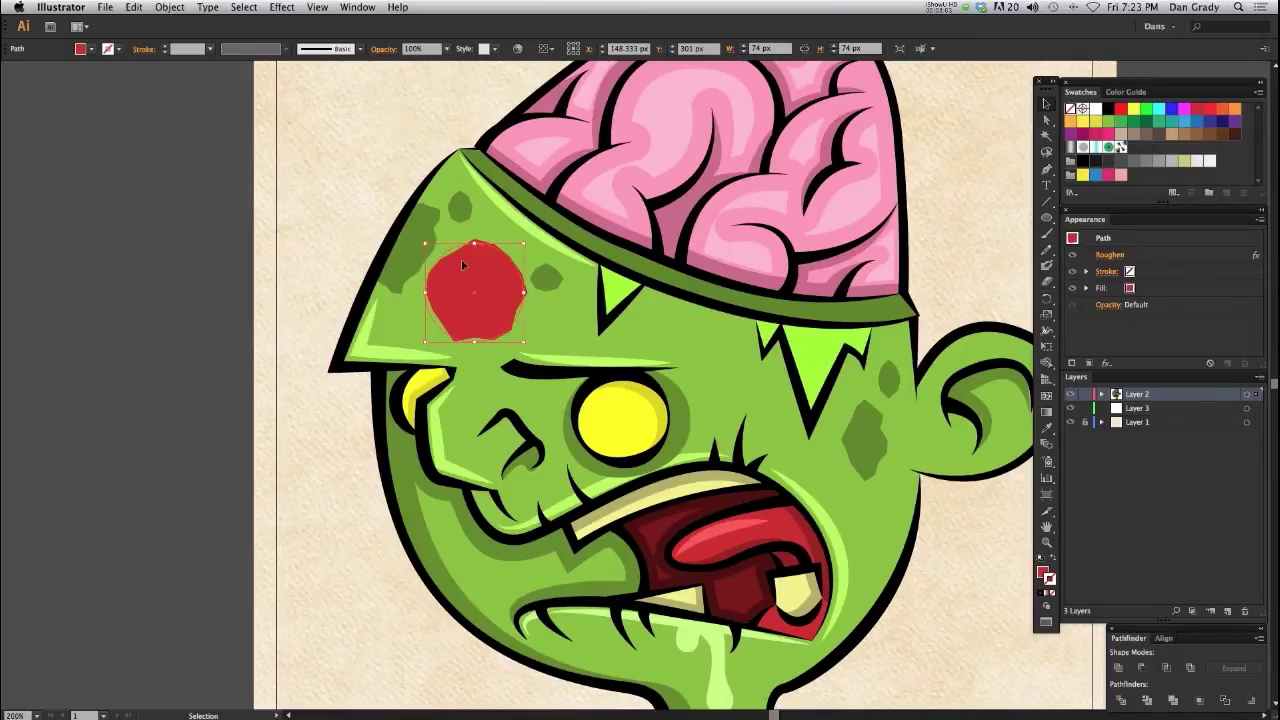
click(167, 7)
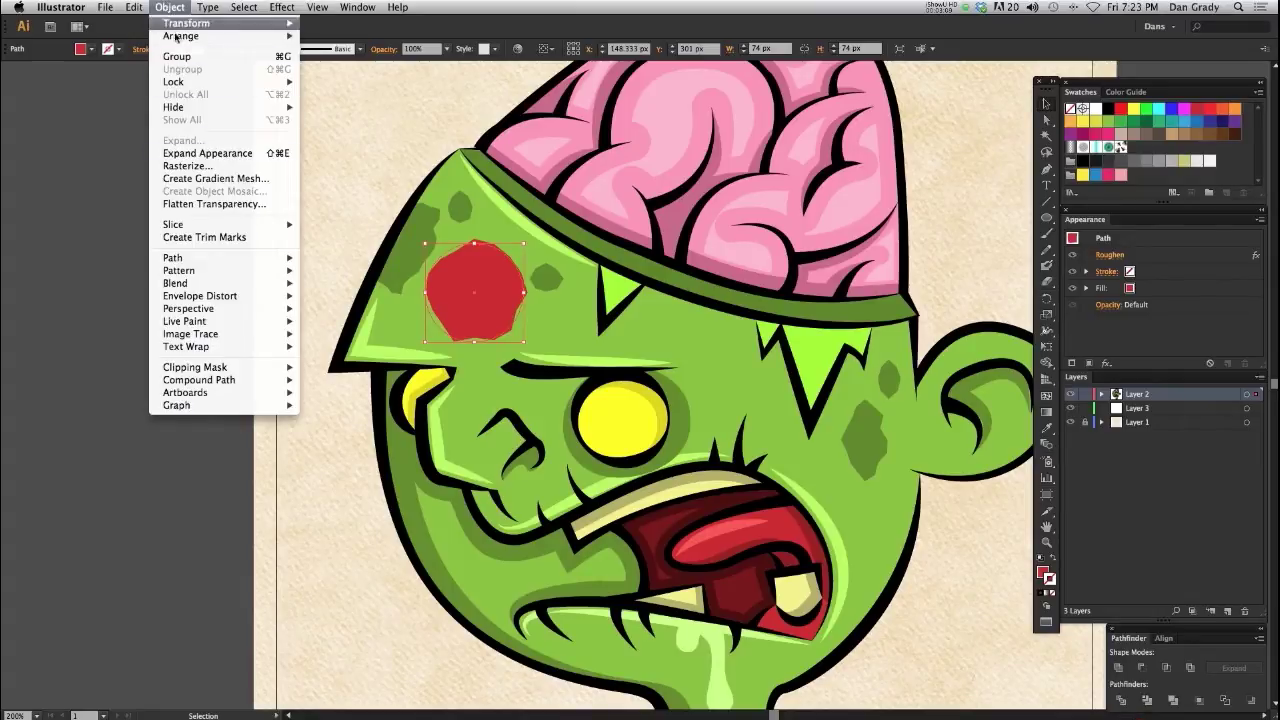
click(212, 153)
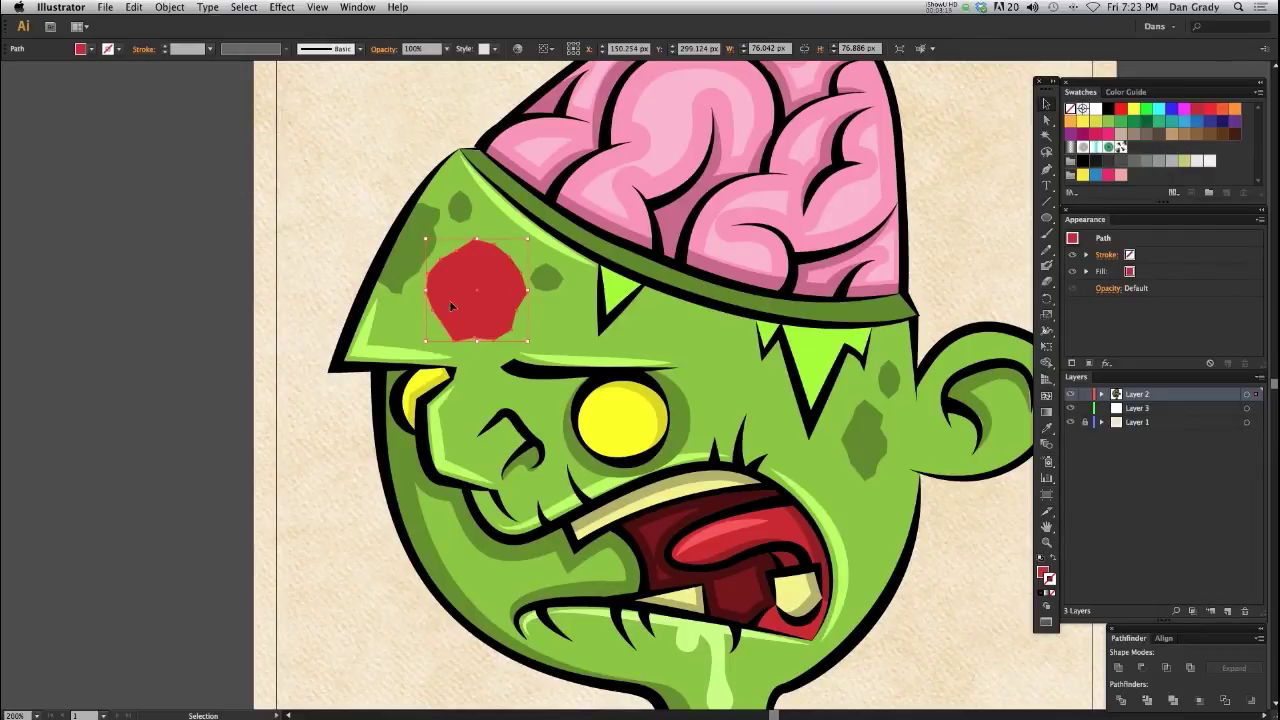
click(224, 321)
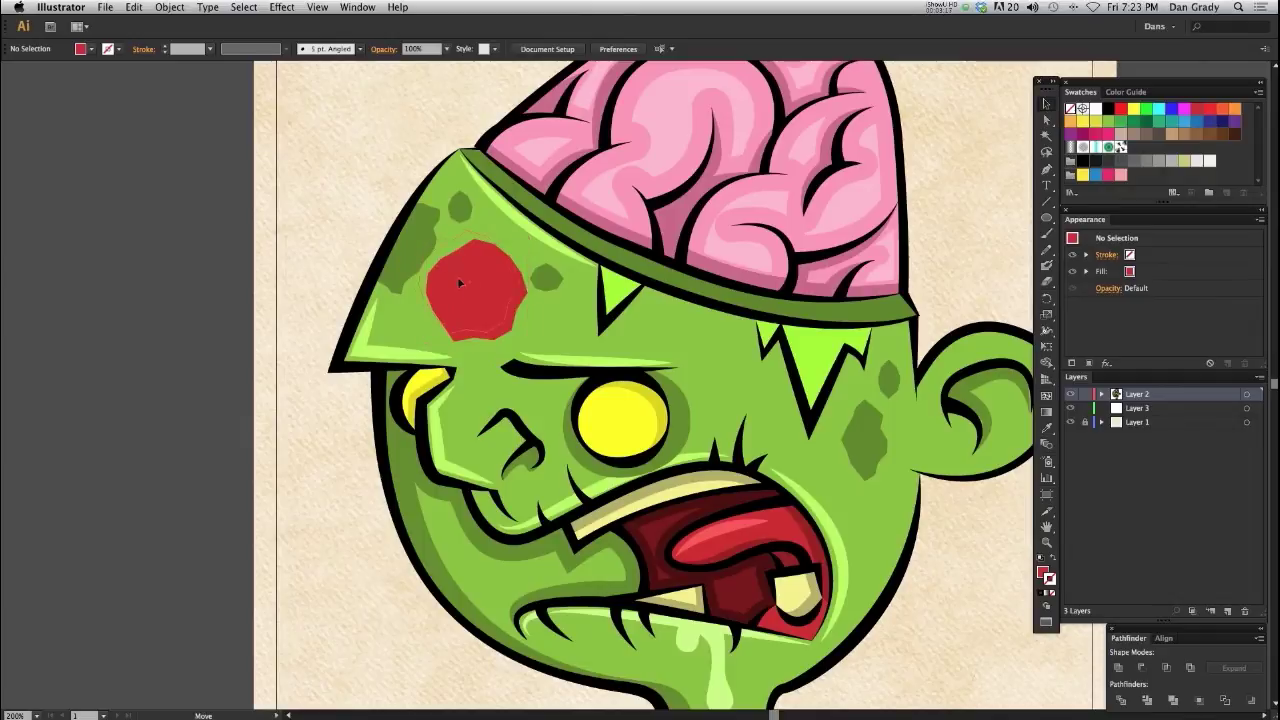
Reposition the jagged red shape on the forehead so it overlaps the dark green patch beside the head outline
drag(439, 285, 438, 284)
drag(438, 284, 491, 296)
drag(474, 286, 476, 286)
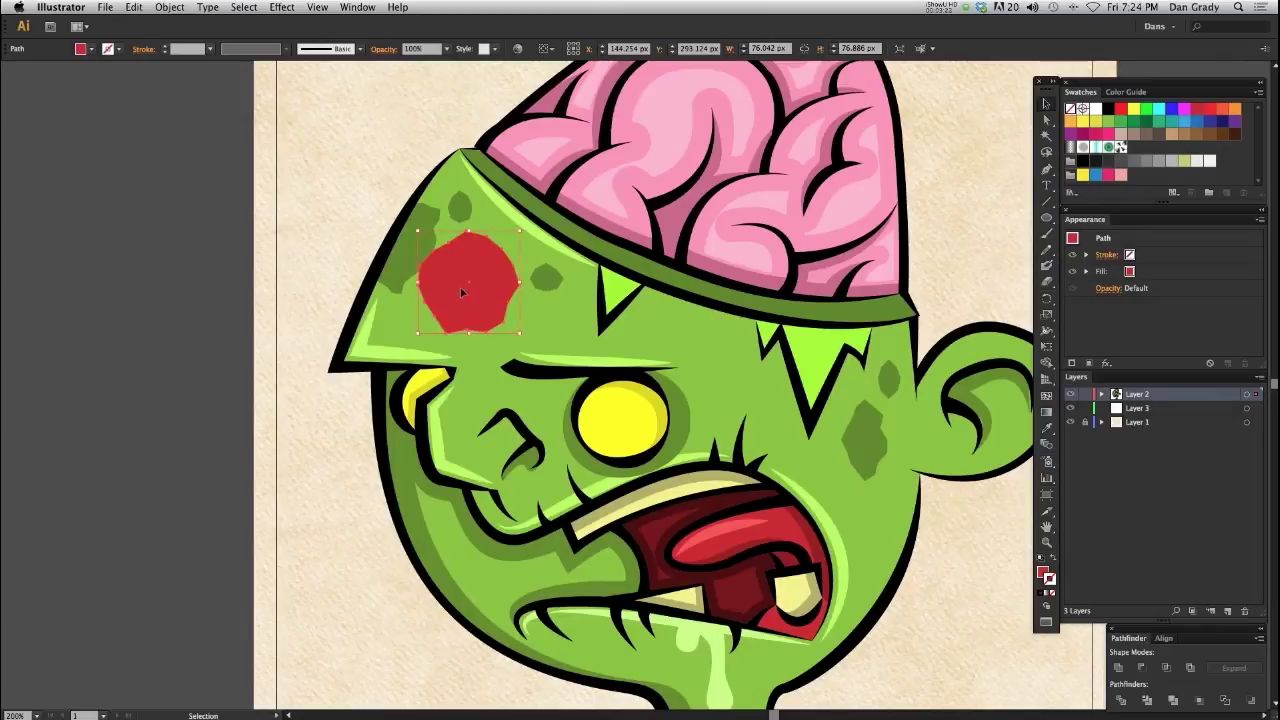
drag(478, 293, 470, 285)
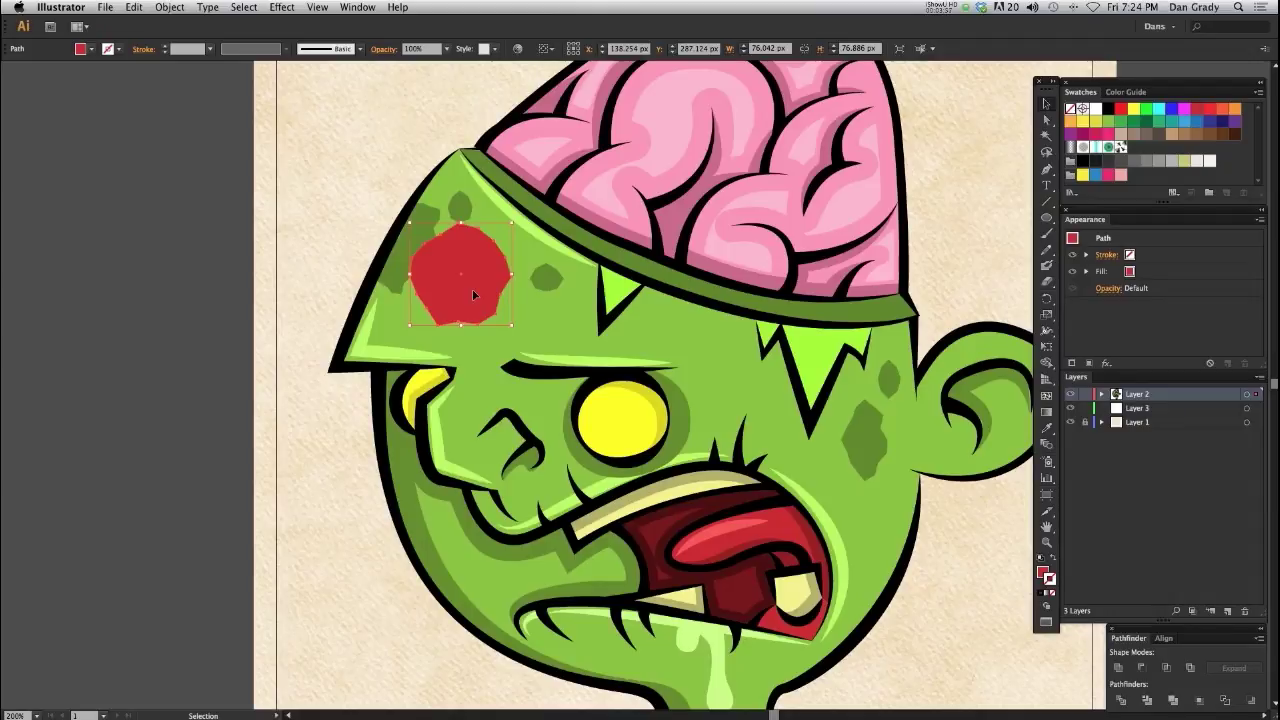
mouse_move(476, 279)
mouse_down()
mouse_move(484, 288)
mouse_move(475, 282)
mouse_up()
key(super+z)
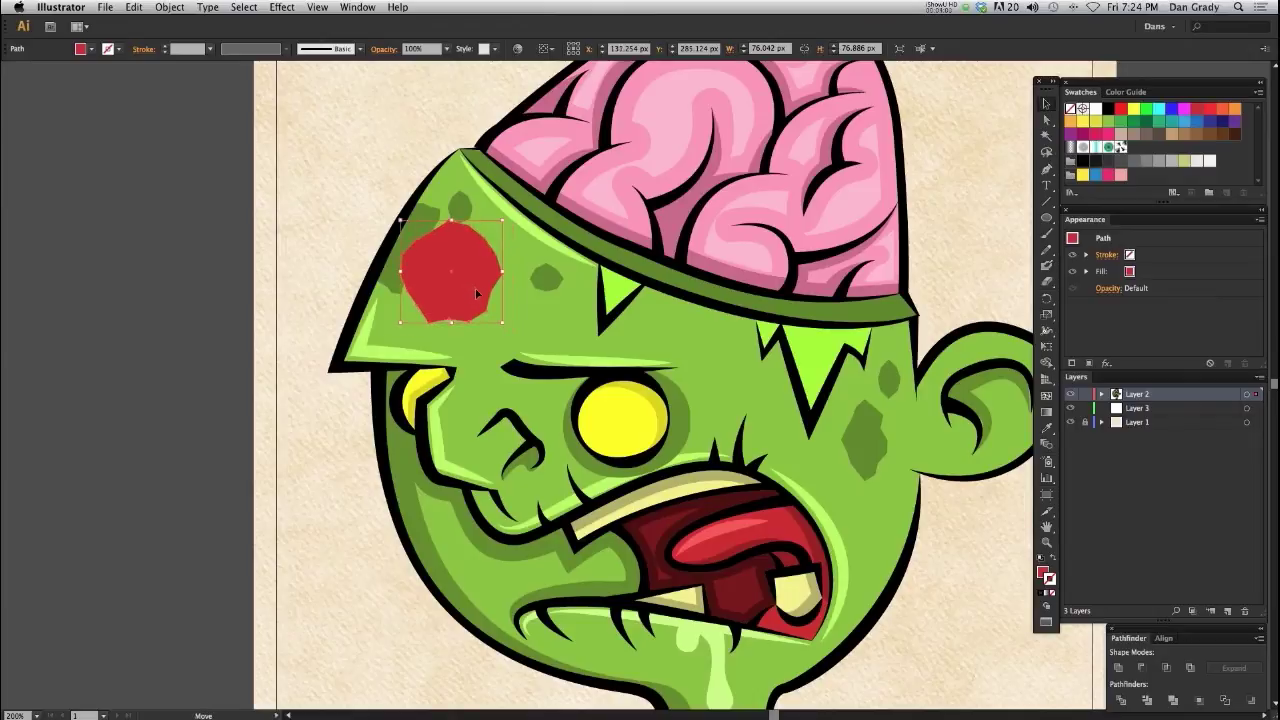
key(Right)
key(Right)
key(Right)
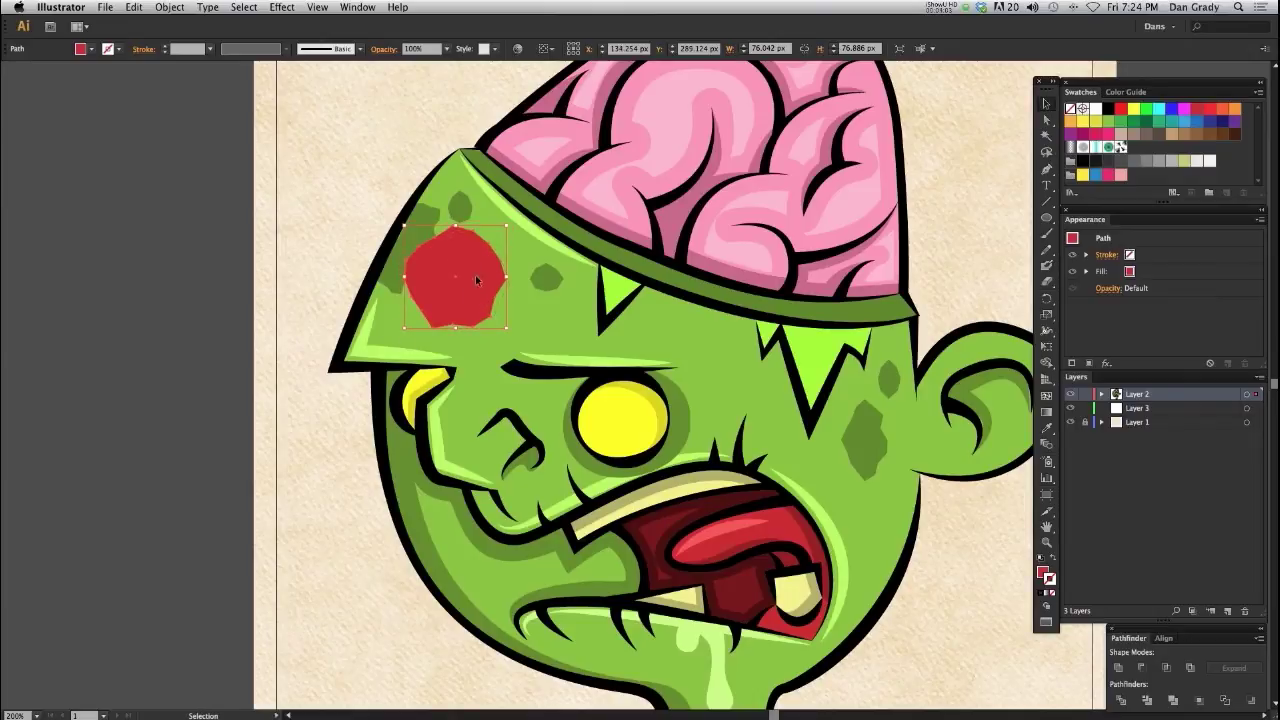
key(Left)
key(Left)
key(Left)
key(Left)
key(Left)
key(Left)
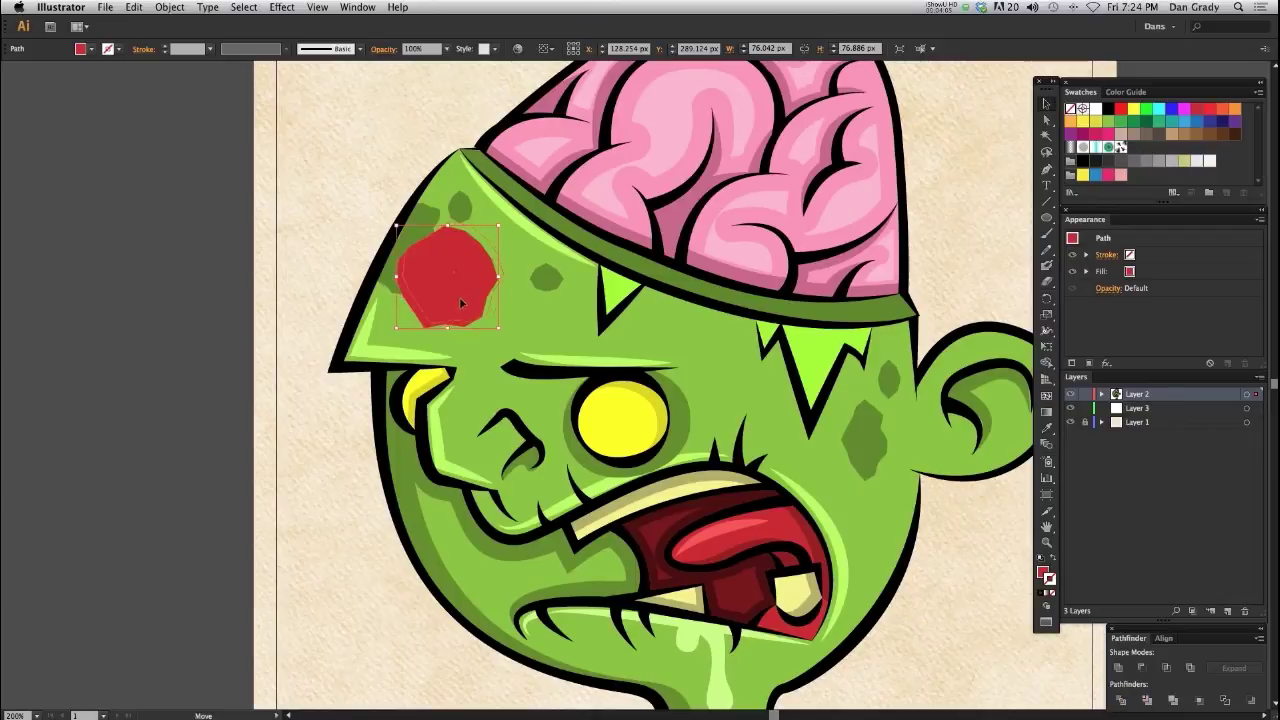
key(Right)
key(Right)
key(Right)
key(Right)
key(Right)
key(Up)
key(Up)
key(Up)
key(Up)
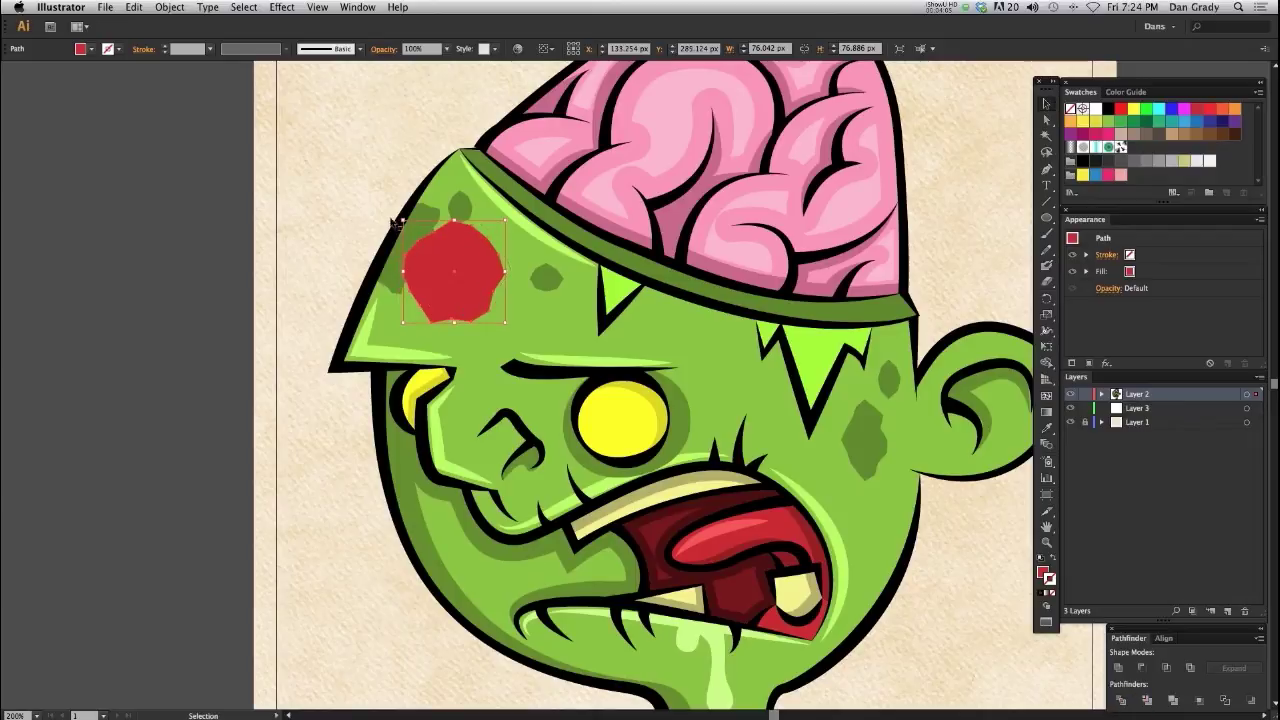
Use the jagged red shape to divide all objects below it
click(164, 8)
mouse_move(237, 262)
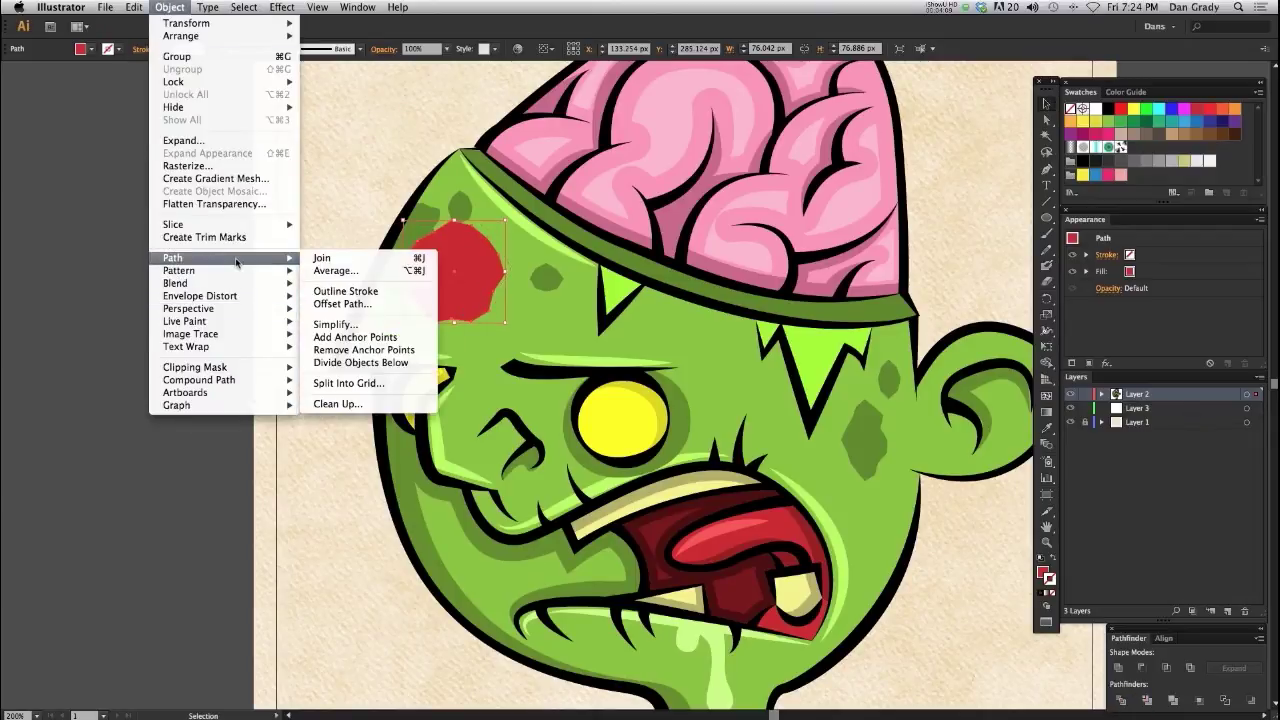
click(355, 363)
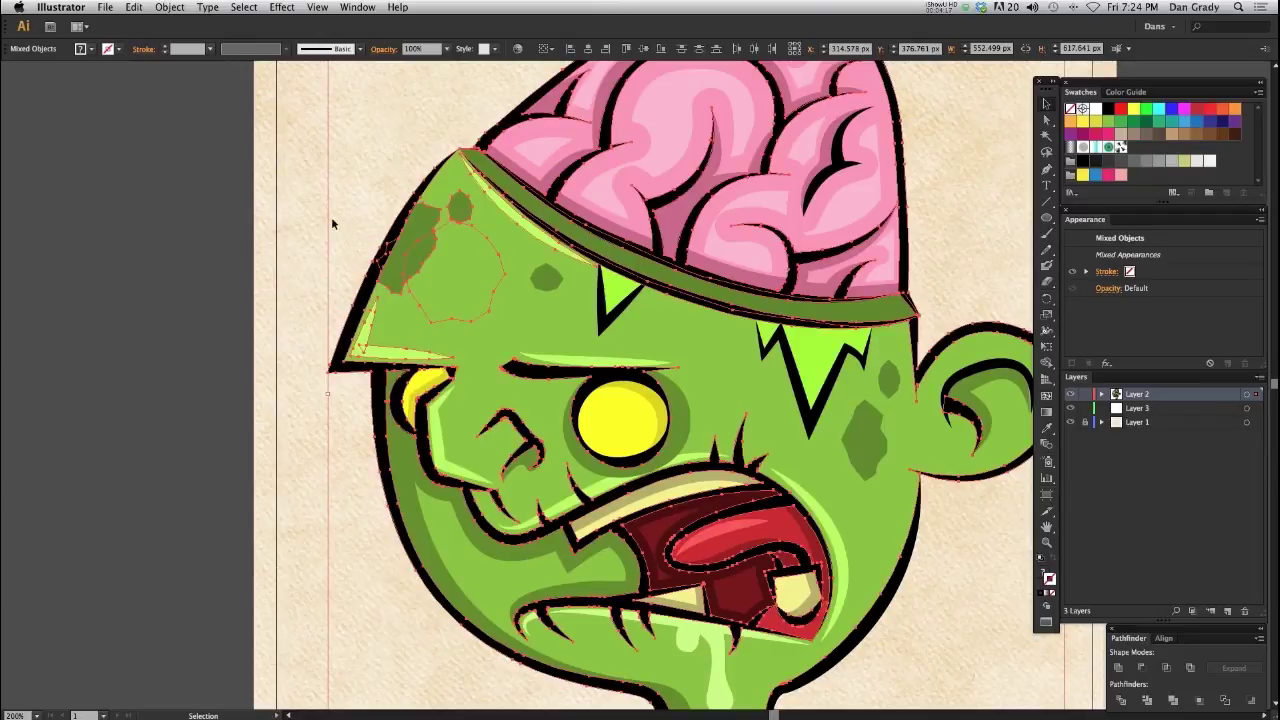
Deselect the artwork and delete the divided skin and spot pieces inside the jagged outline to cut a hole in the forehead
key(super+equal)
key(super+equal)
drag(244, 276, 460, 470)
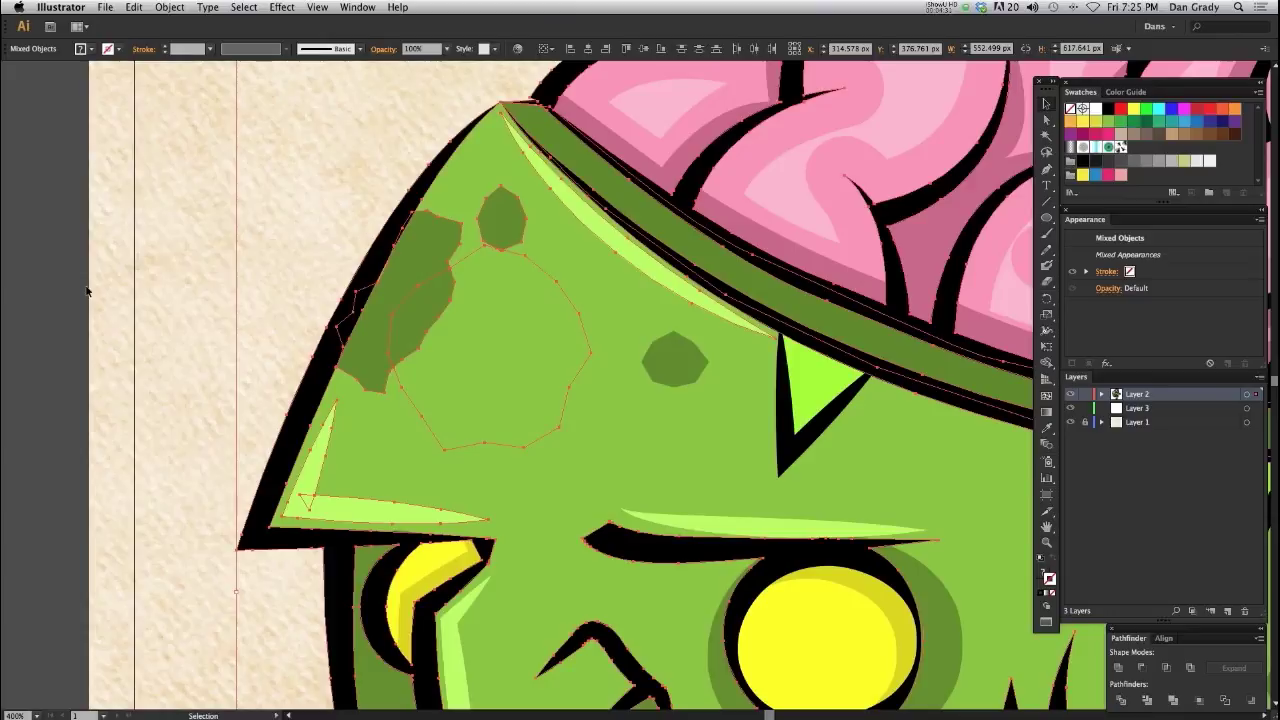
key(super+minus)
key(super+minus)
key(super+minus)
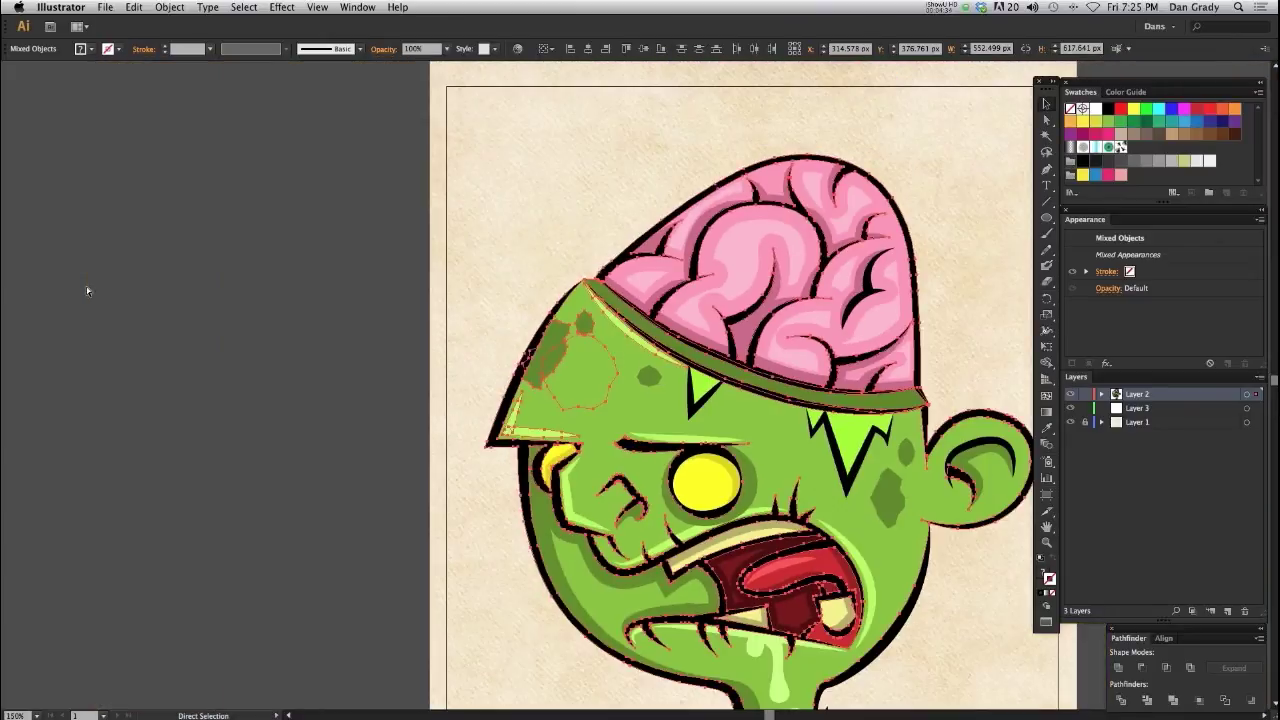
key(super+plus)
key(super+plus)
drag(359, 305, 322, 228)
click(98, 345)
drag(472, 295, 352, 278)
key(Delete)
drag(435, 248, 505, 225)
key(Delete)
key(super+minus)
key(super+minus)
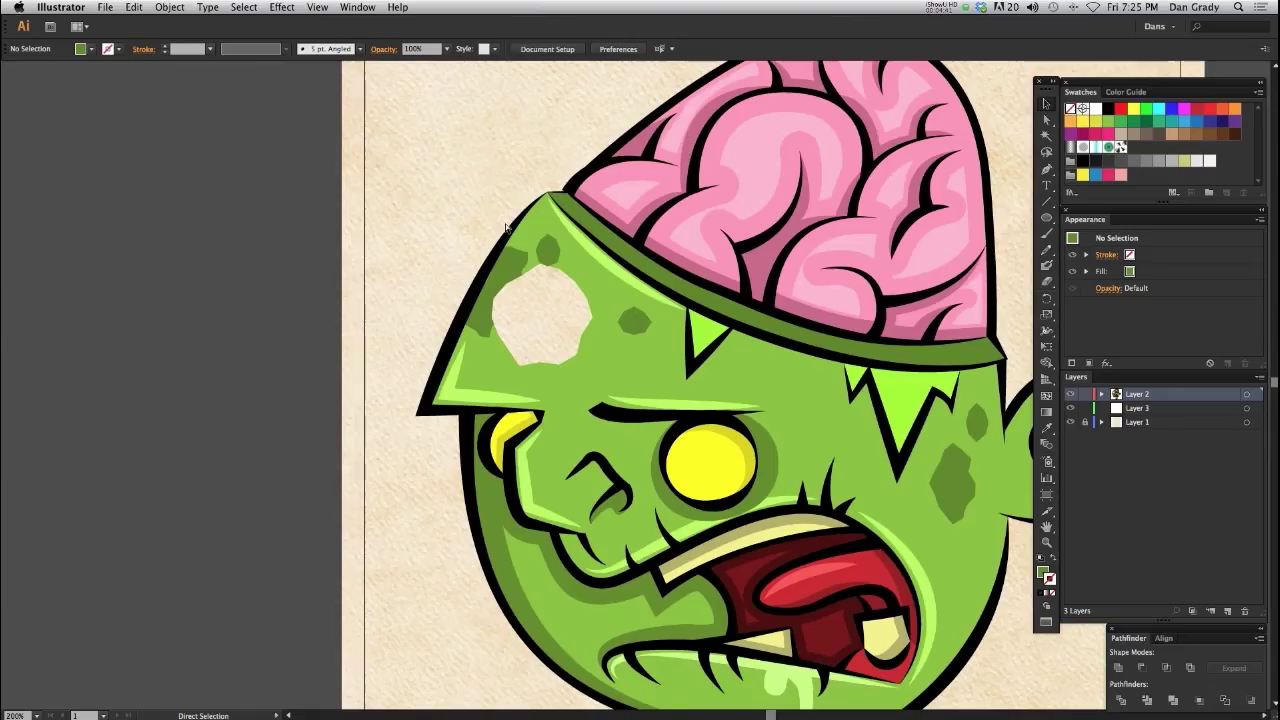
Draw a circle about 162 px wide over the face and fill it with bright red
key(super+plus)
key(super+plus)
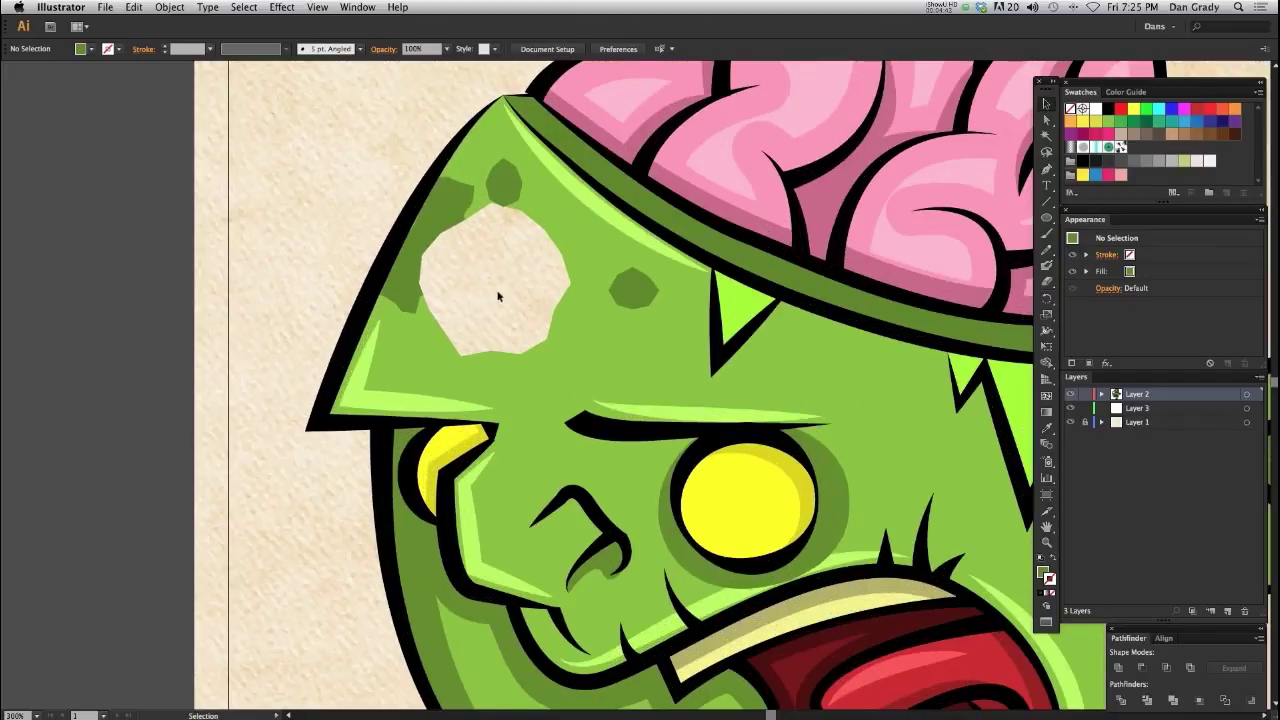
drag(494, 323, 444, 295)
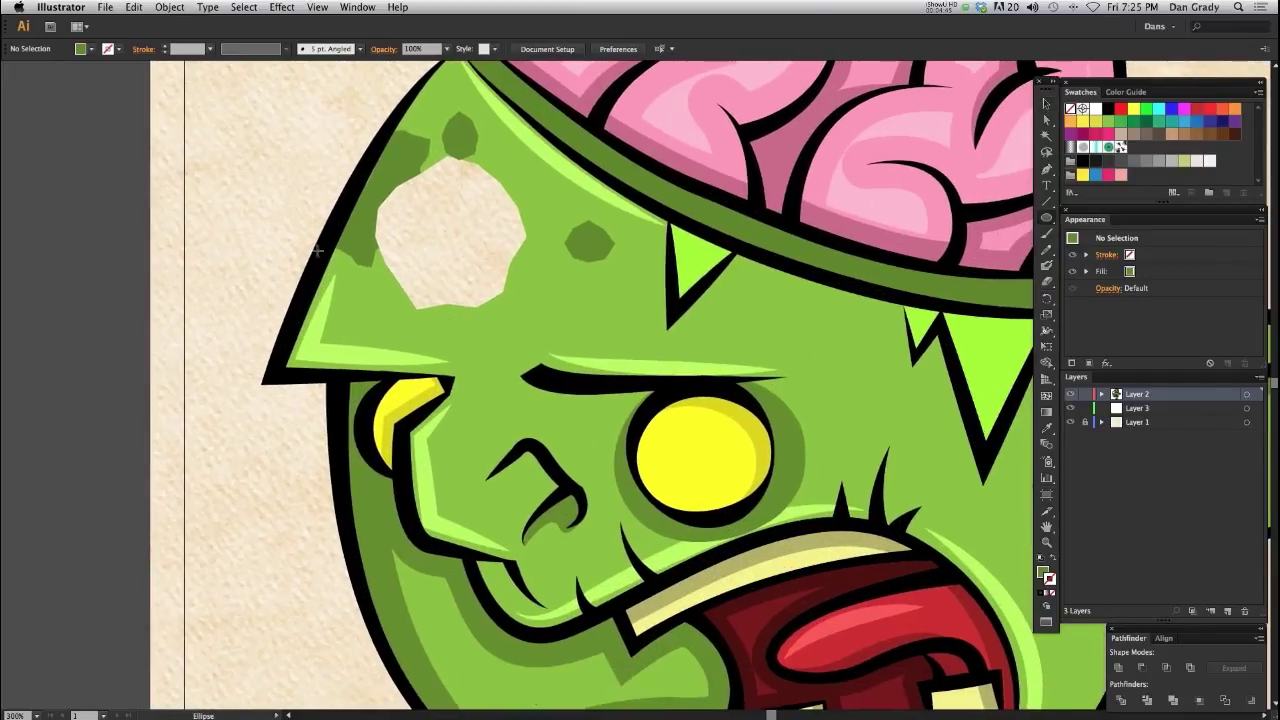
drag(284, 232, 606, 554)
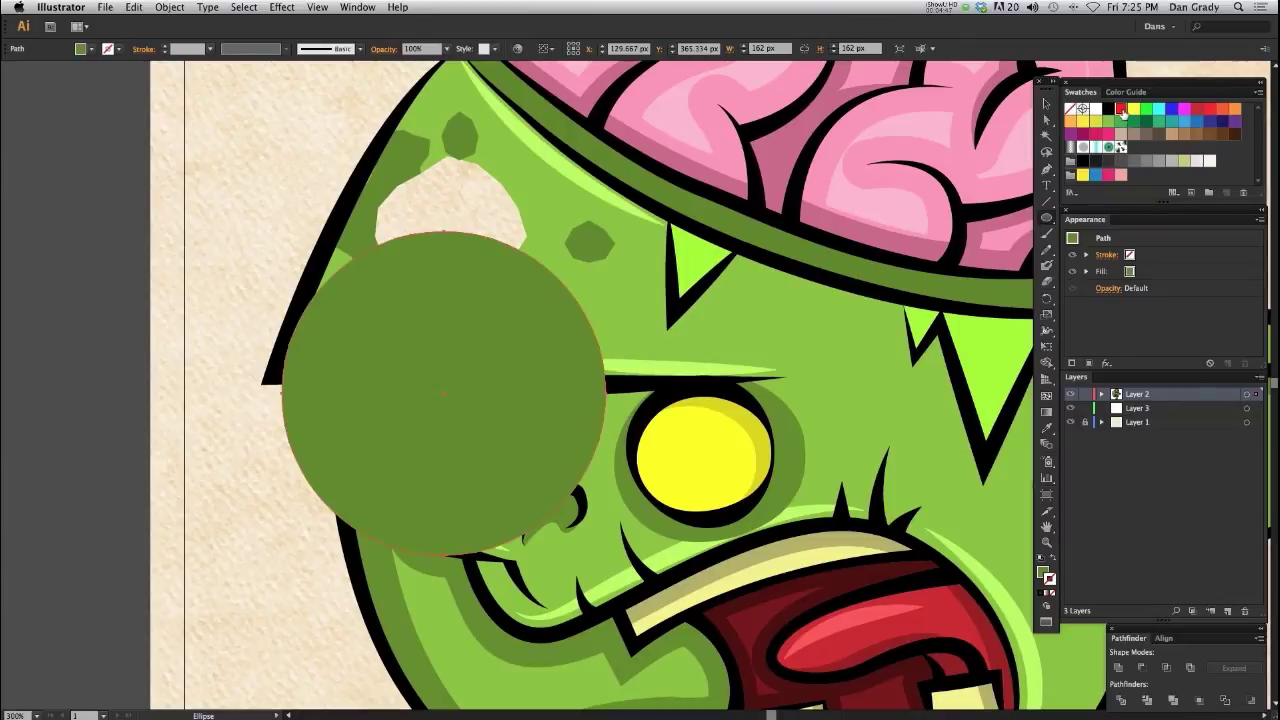
key(slash)
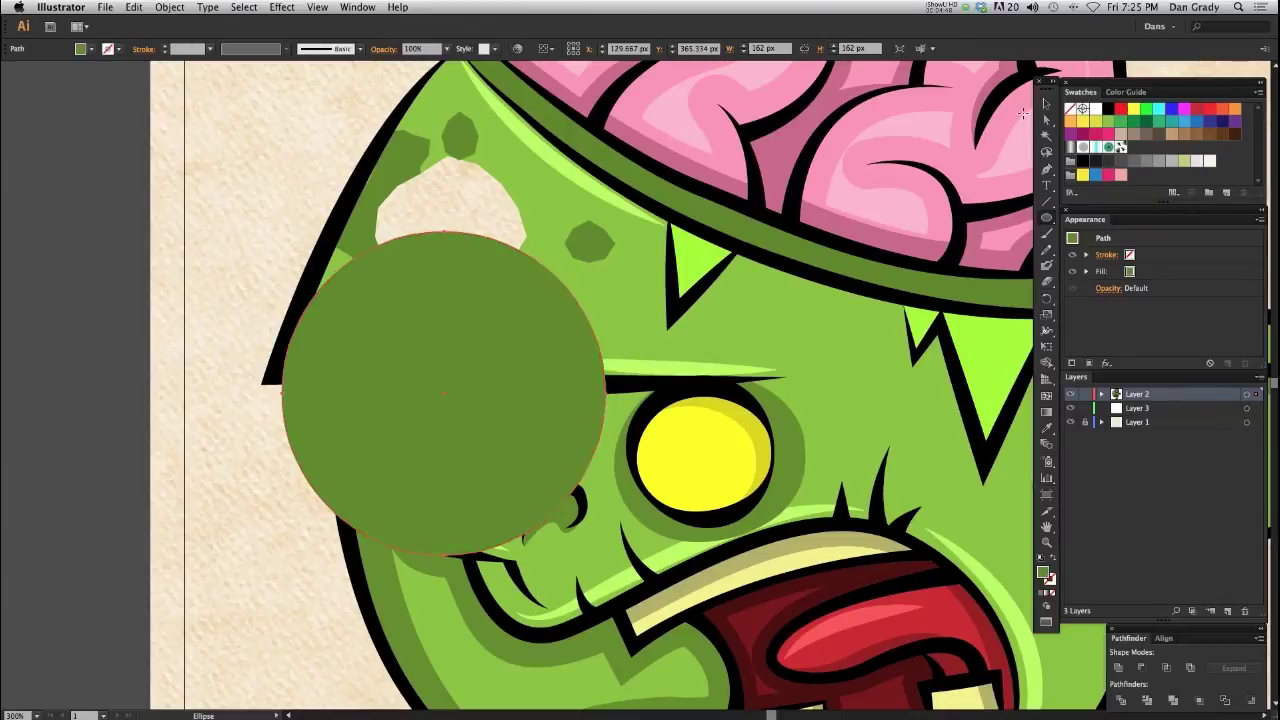
click(1121, 108)
key(v)
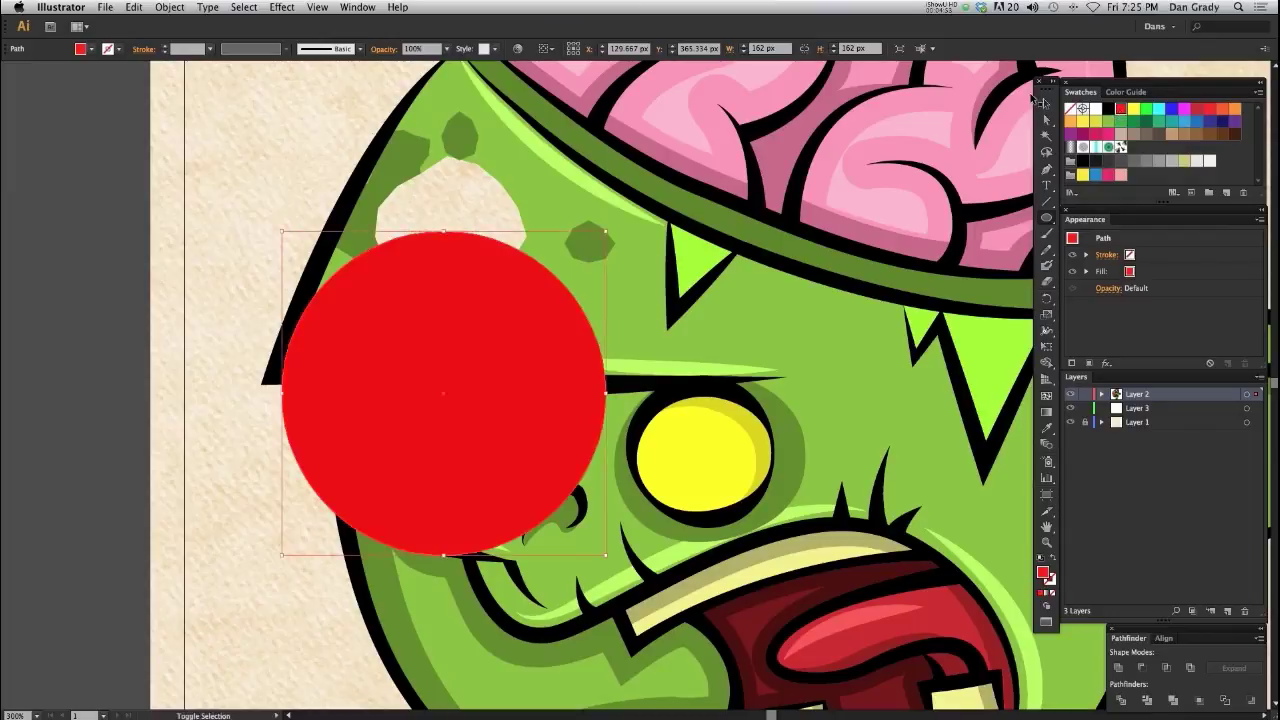
Send the red circle behind the head artwork and move it around so part of it shows through the forehead hole
key(super+shift+bracketleft)
drag(445, 311, 309, 171)
key(super+minus)
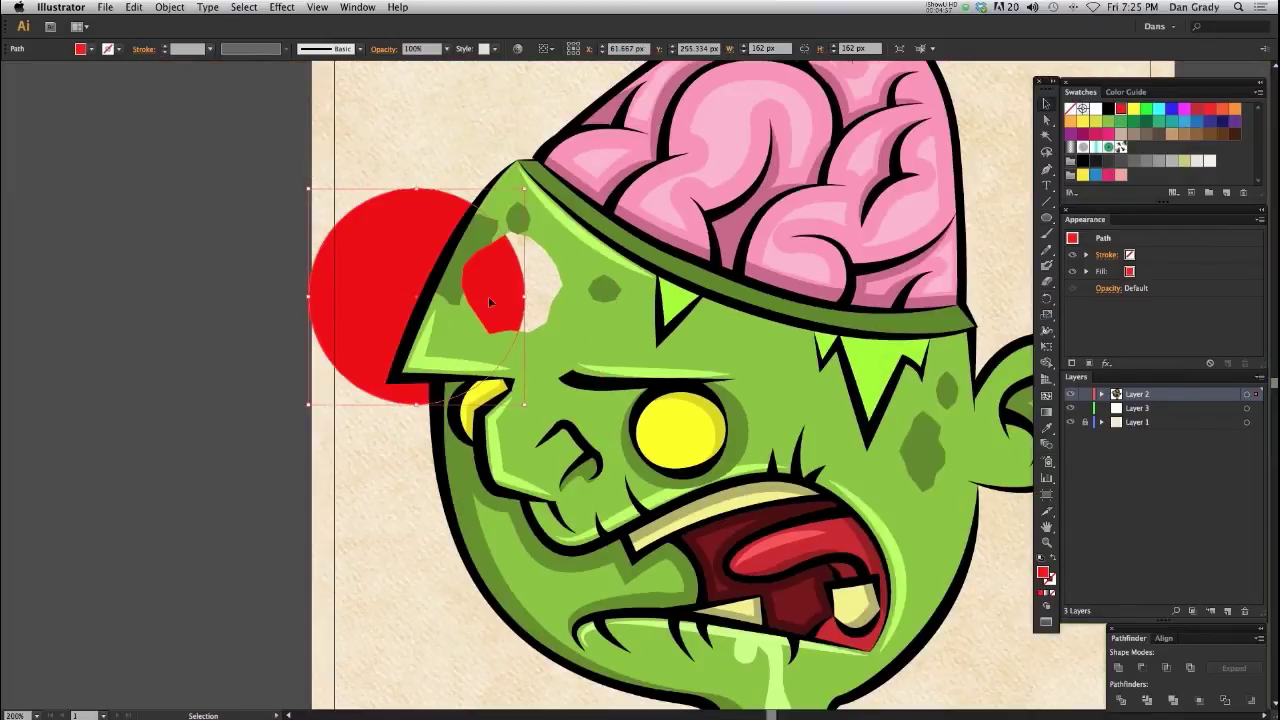
drag(535, 250, 582, 252)
drag(517, 279, 374, 291)
drag(512, 303, 454, 300)
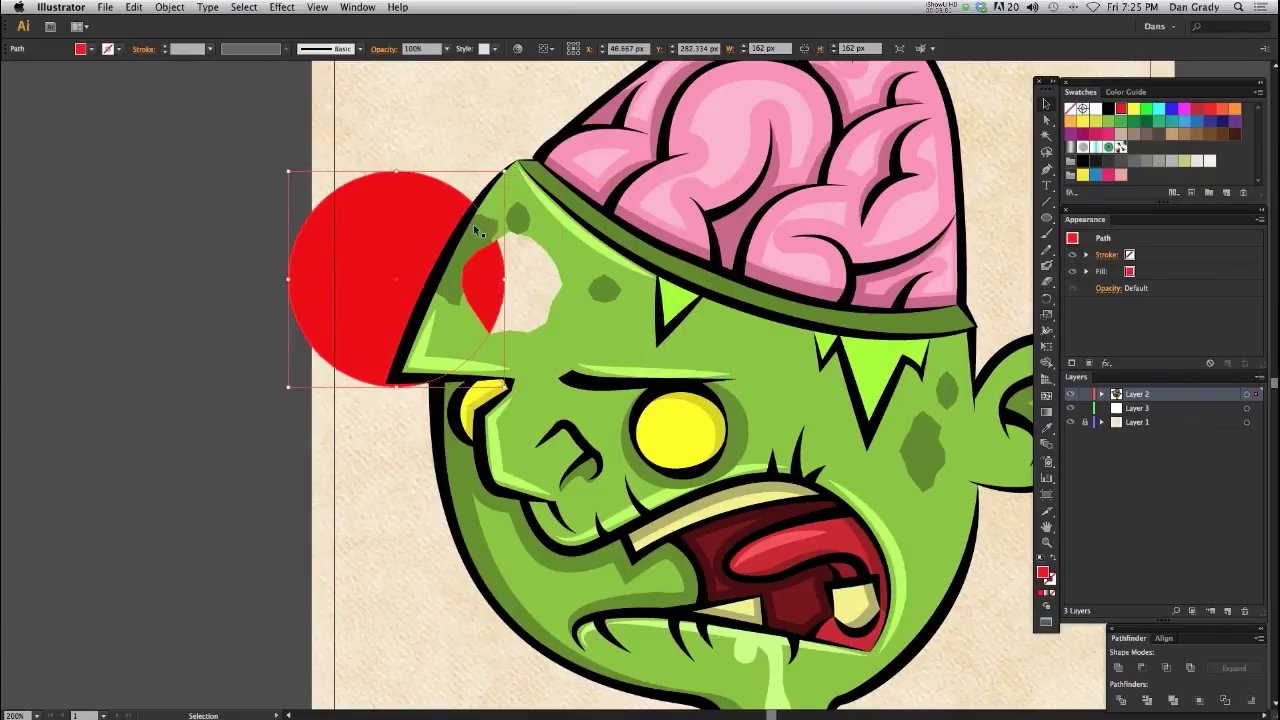
Delete the red test circle from behind the zombie's head
key(Delete)
key(space)
drag(585, 377, 554, 447)
drag(426, 340, 467, 327)
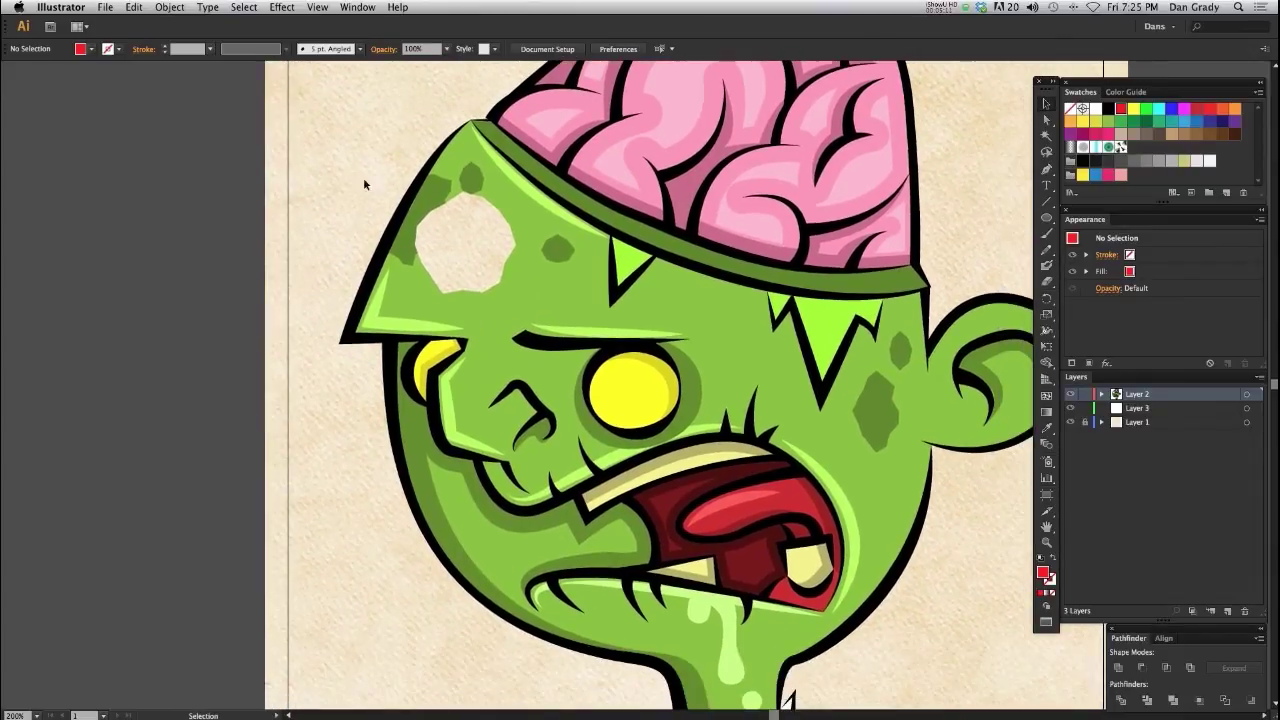
scroll(445, 239, up, 3)
scroll(445, 239, left, 2)
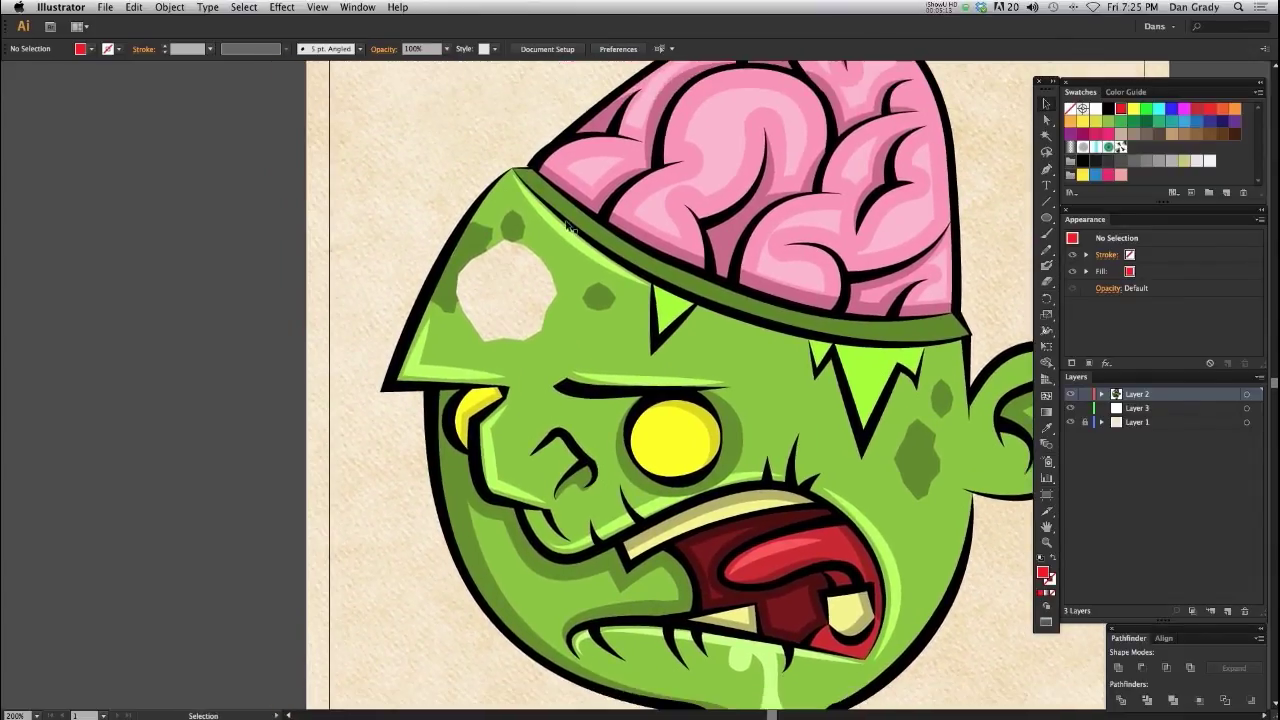
key(super+plus)
drag(454, 341, 443, 389)
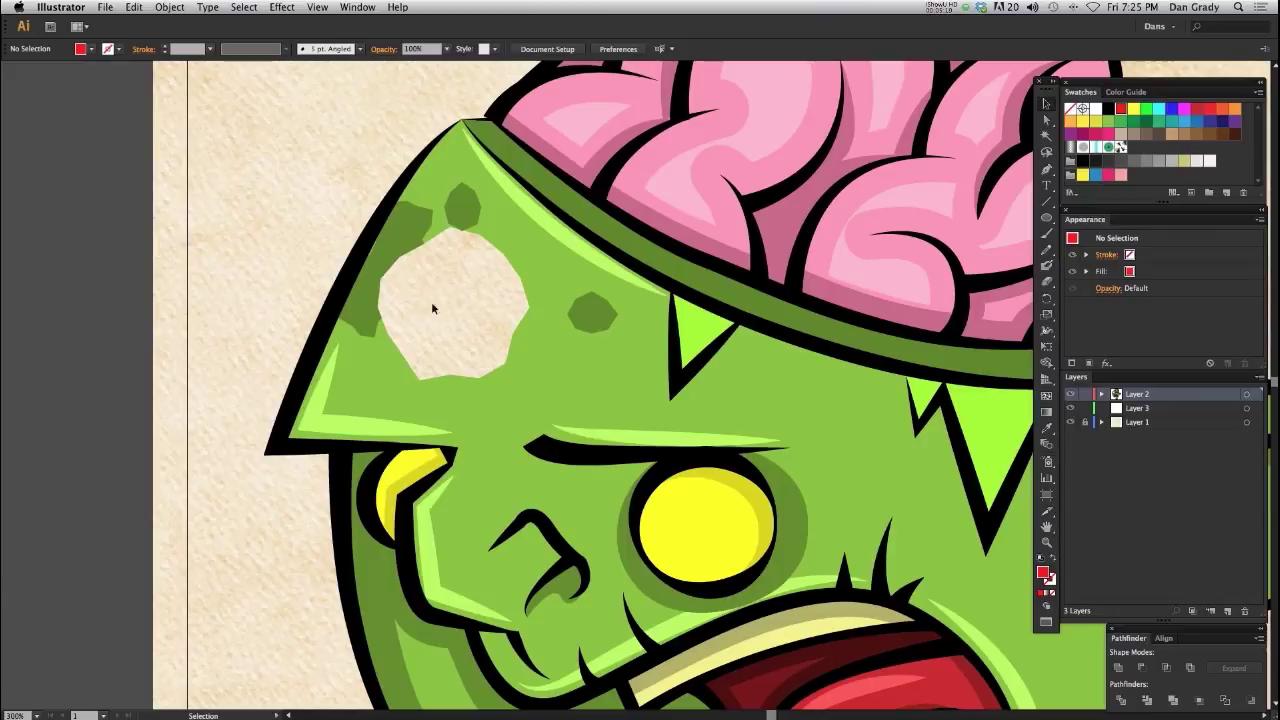
Undo the test circle and the hole cutting, back to the undivided artwork with the jagged red shape on the forehead
key(super+z)
key(super+z)
key(super+z)
key(super+z)
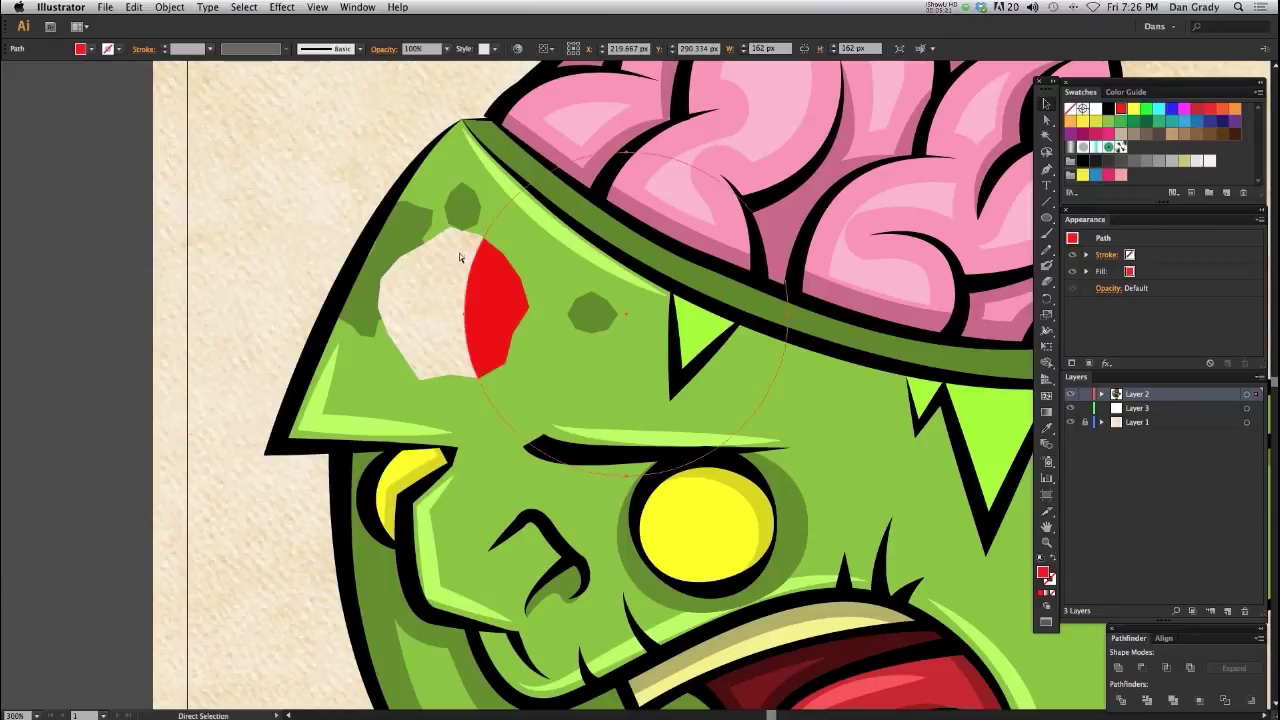
key(super+z)
key(super+z)
key(super+z)
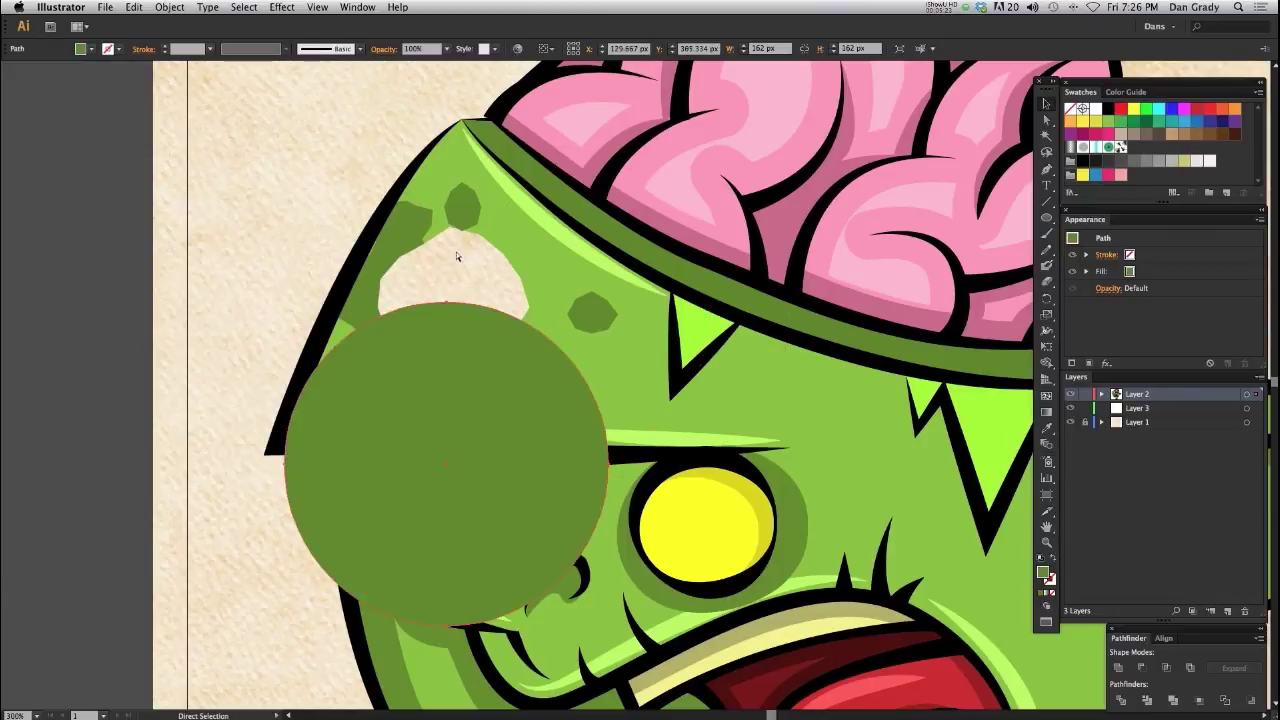
key(super+z)
key(super+z)
key(super+z)
key(super+z)
key(super+z)
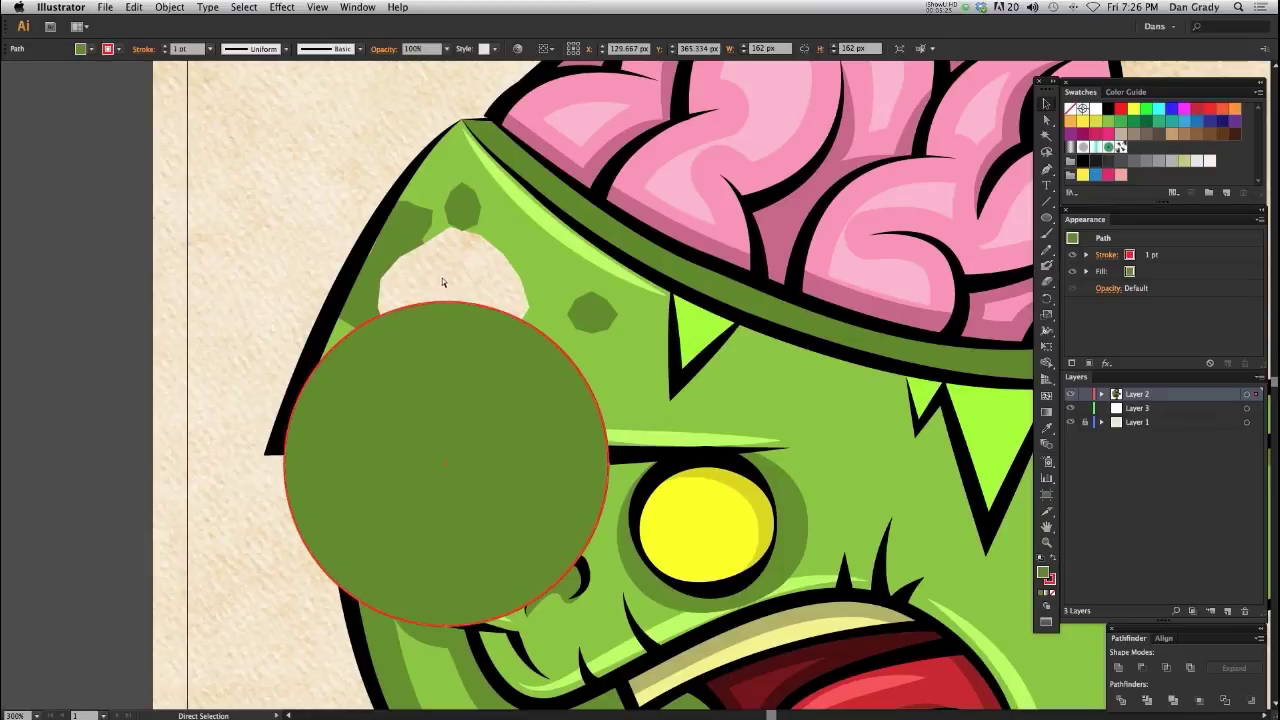
key(super+z)
key(super+z)
key(super+z)
key(super+z)
key(super+z)
key(super+z)
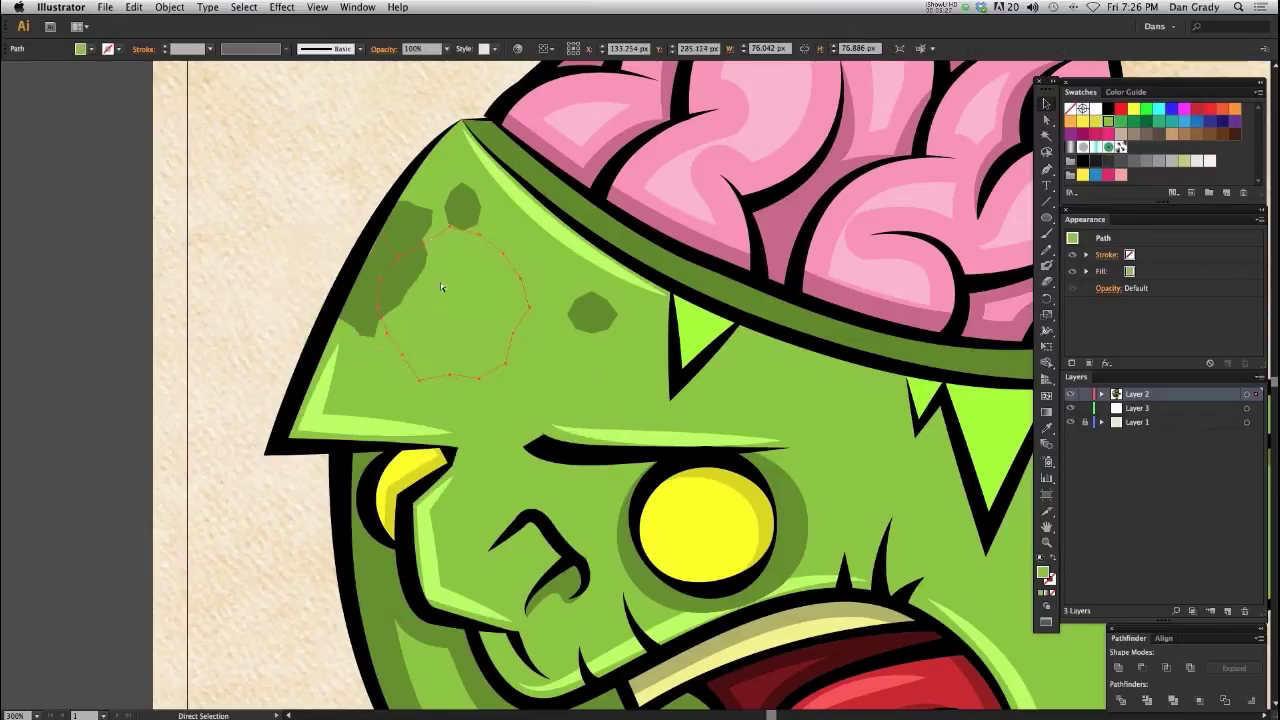
key(super+z)
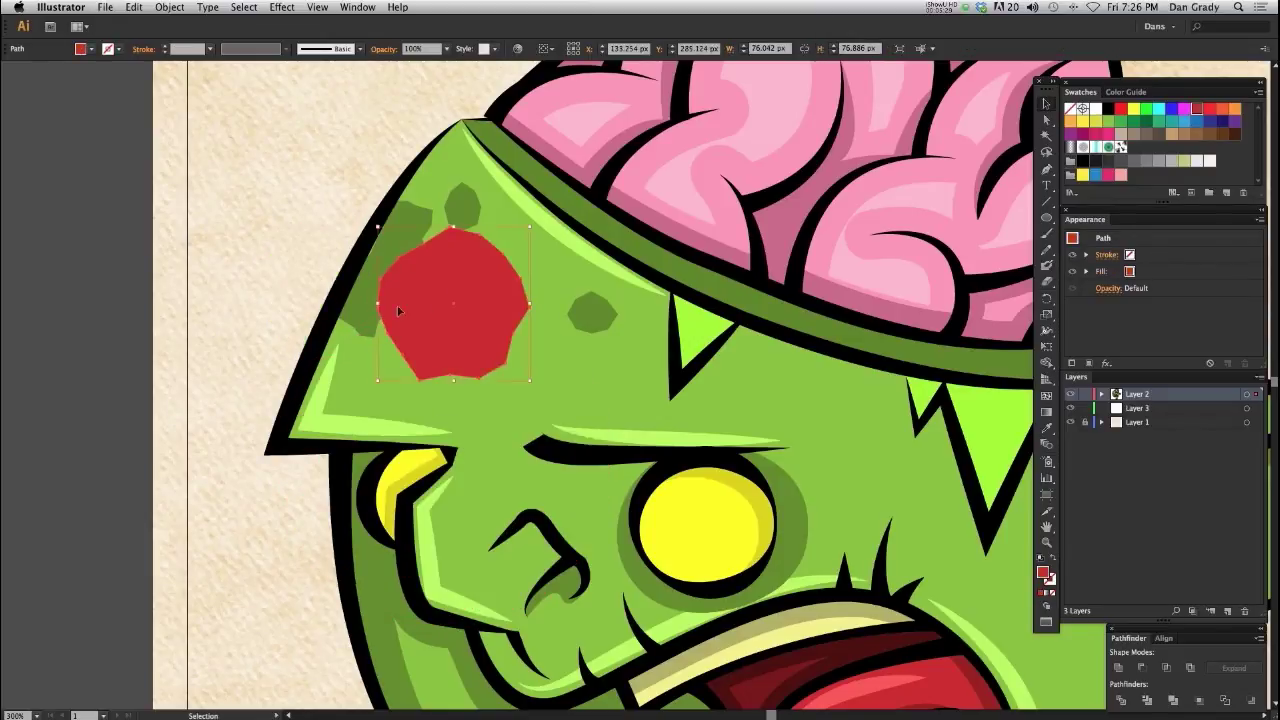
drag(470, 307, 358, 277)
key(super+z)
key(super+z)
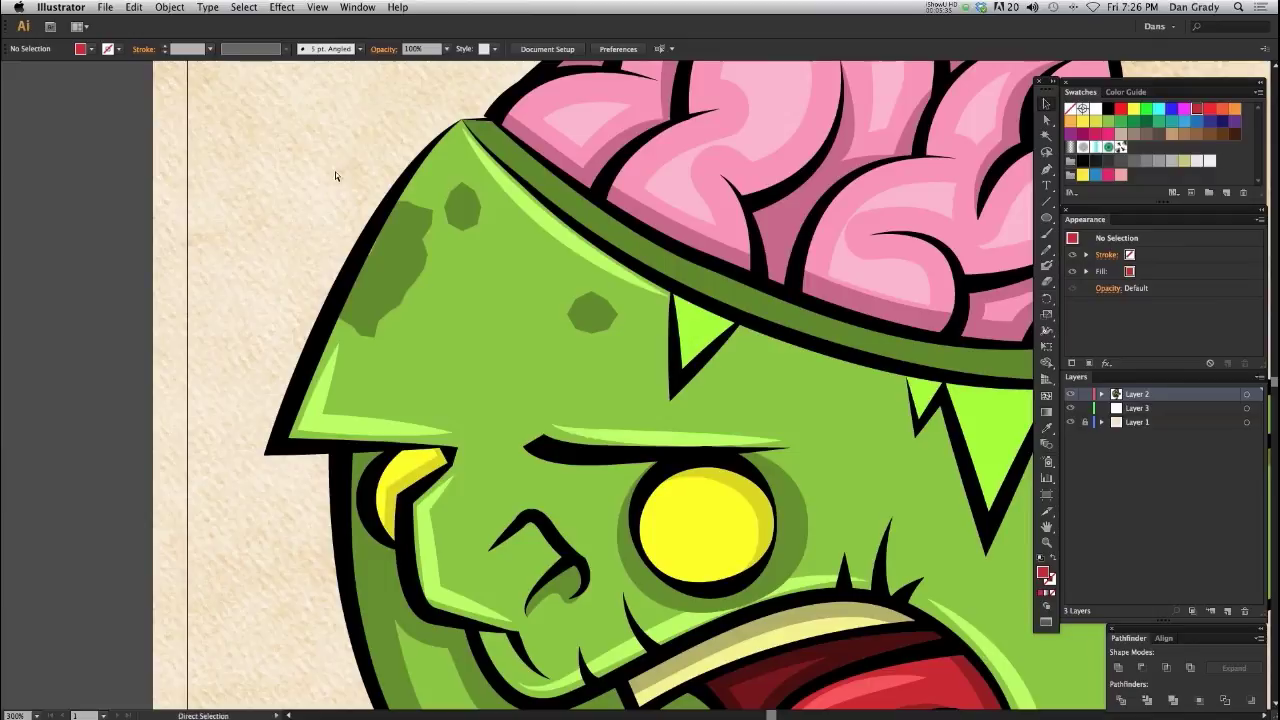
key(super+shift+z)
Use the jagged red shape to divide all objects below it
click(169, 7)
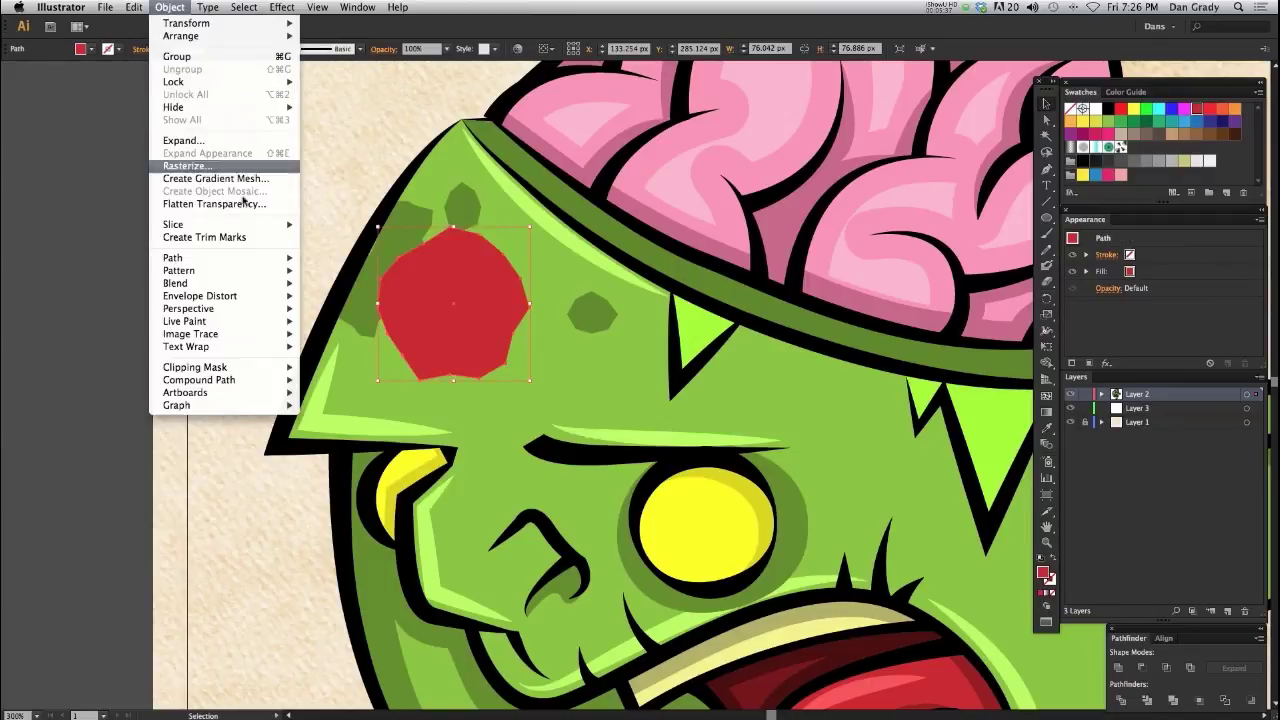
mouse_move(220, 257)
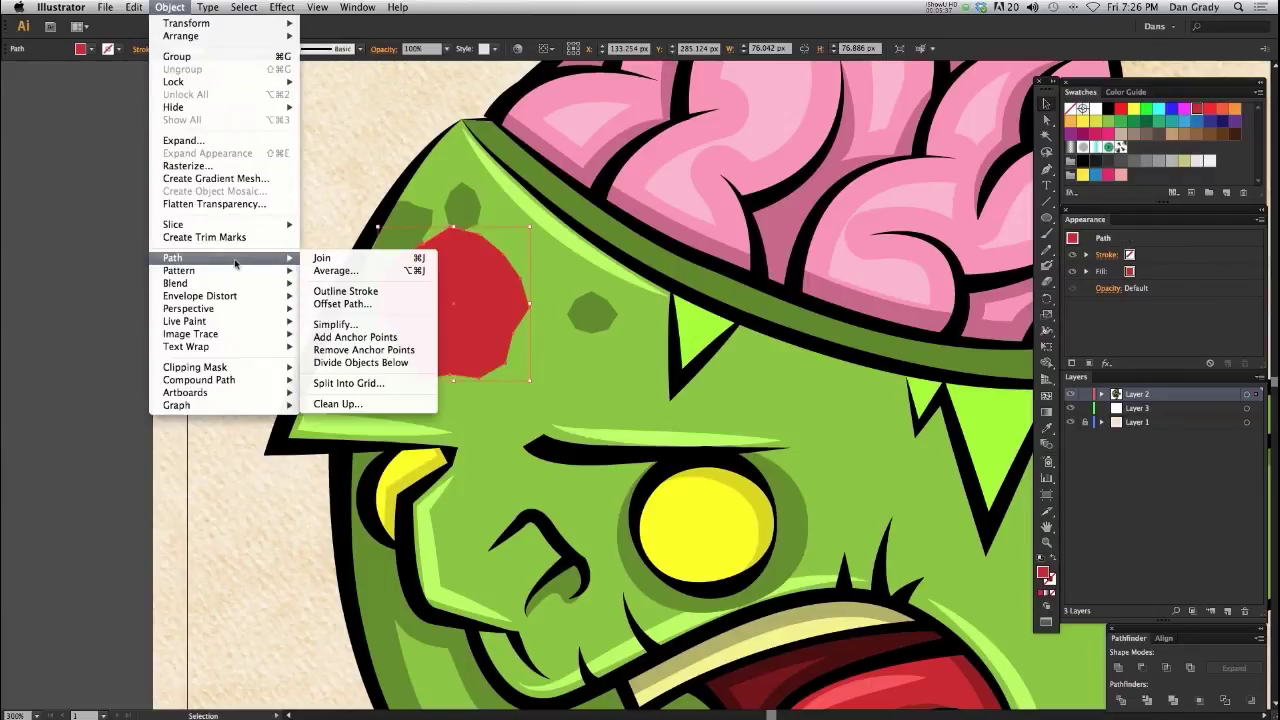
click(360, 362)
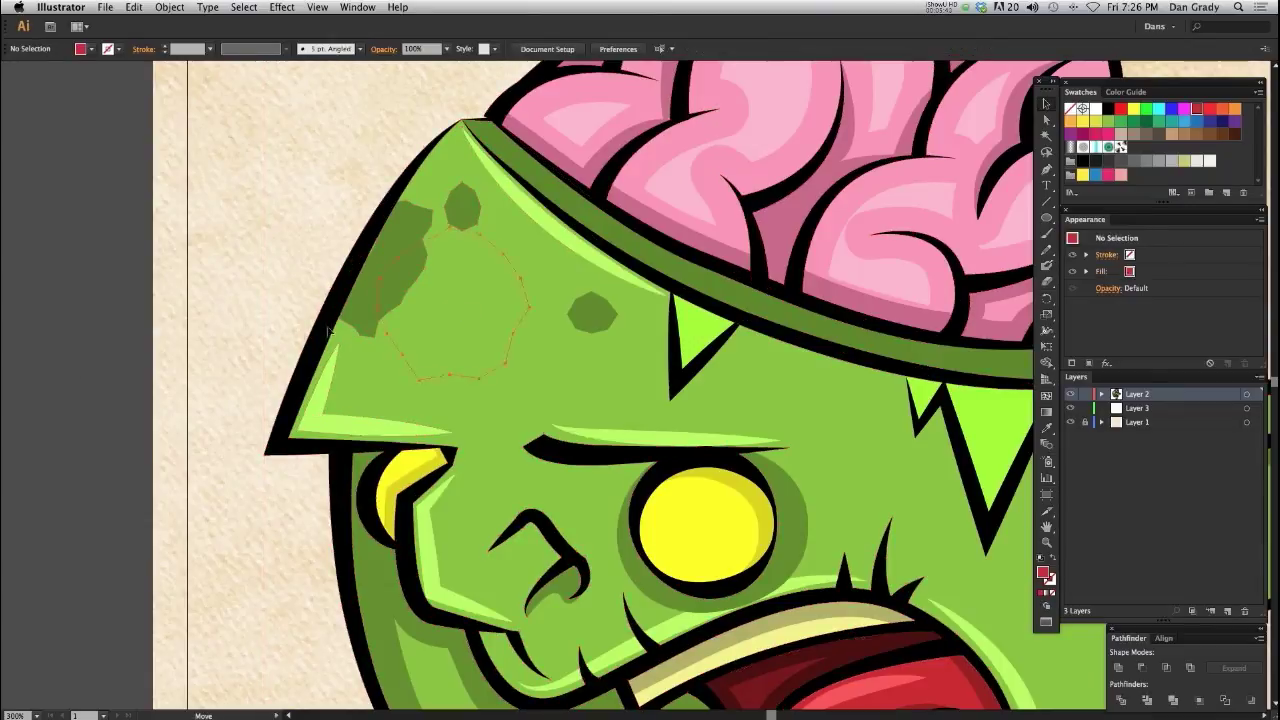
Delete the divided skin and spot pieces inside the jagged outline to open the hole in the forehead
drag(397, 320, 232, 318)
key(Delete)
click(426, 278)
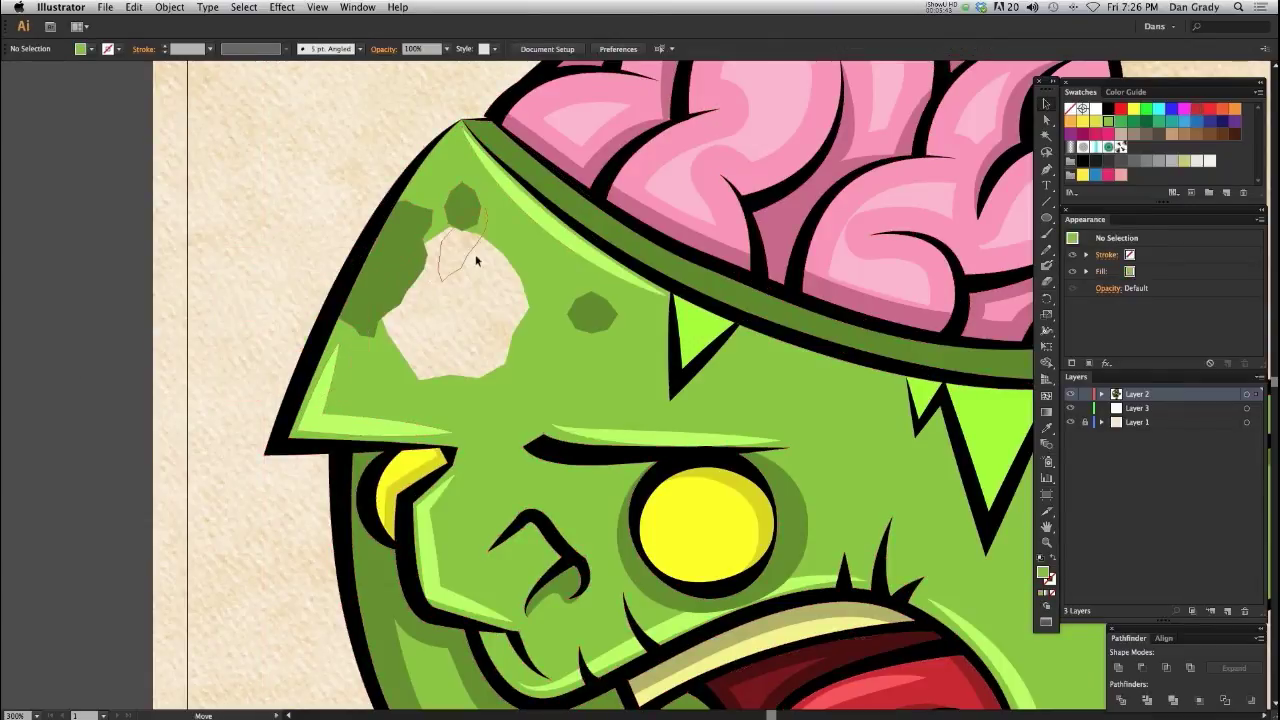
key(Delete)
Make a red crescent beside the head by pasting the jagged shape in front and subtracting an overlapping, offset copy of it
key(super+f)
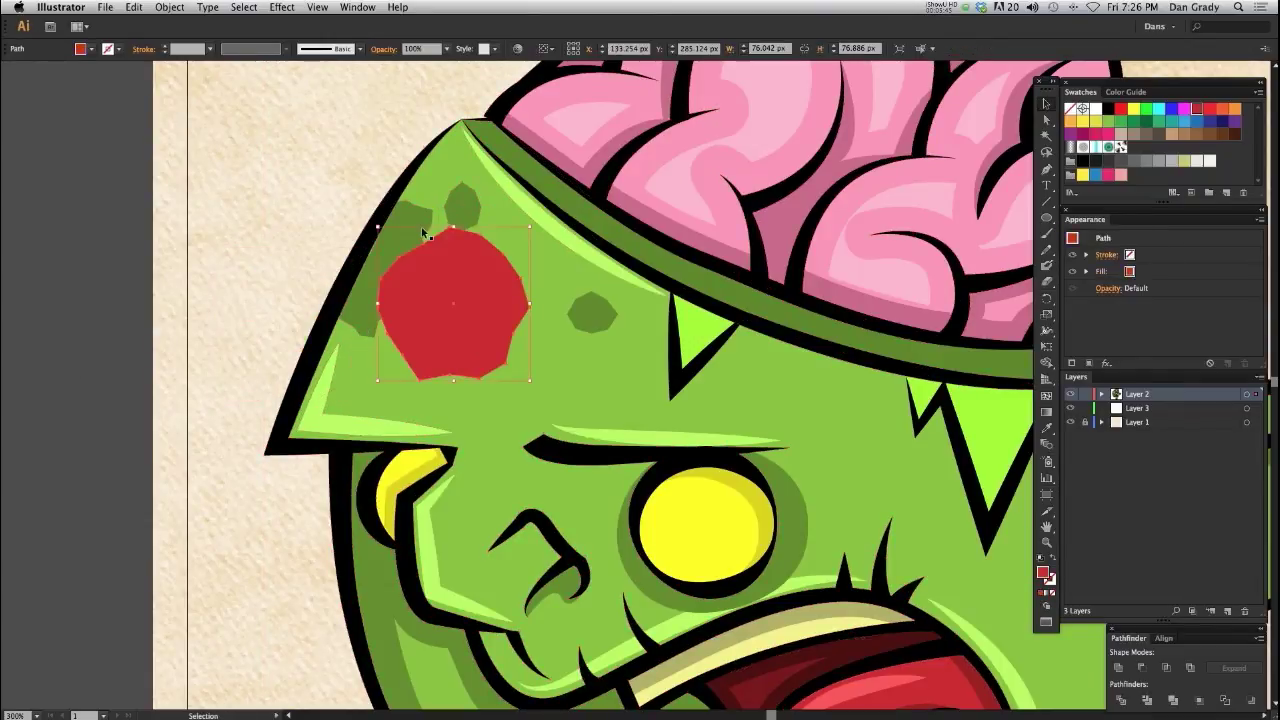
drag(435, 403, 522, 380)
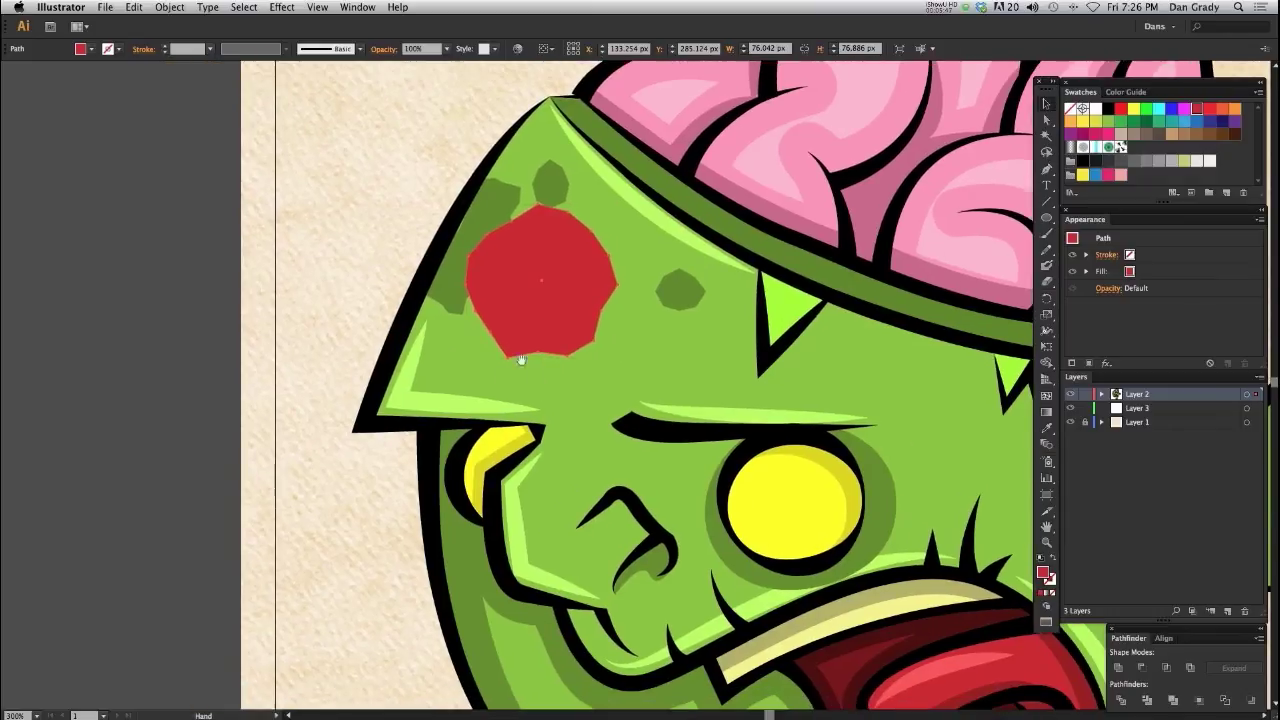
drag(520, 309, 253, 300)
drag(100, 180, 214, 358)
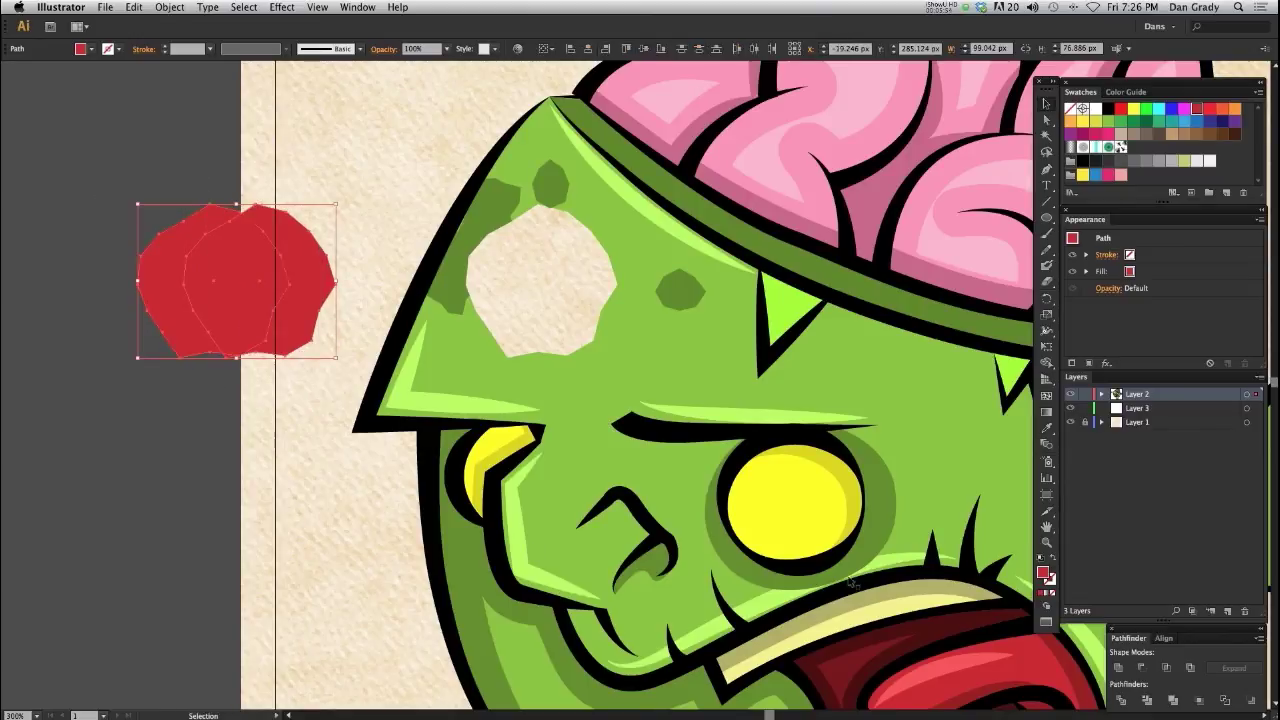
click(1143, 668)
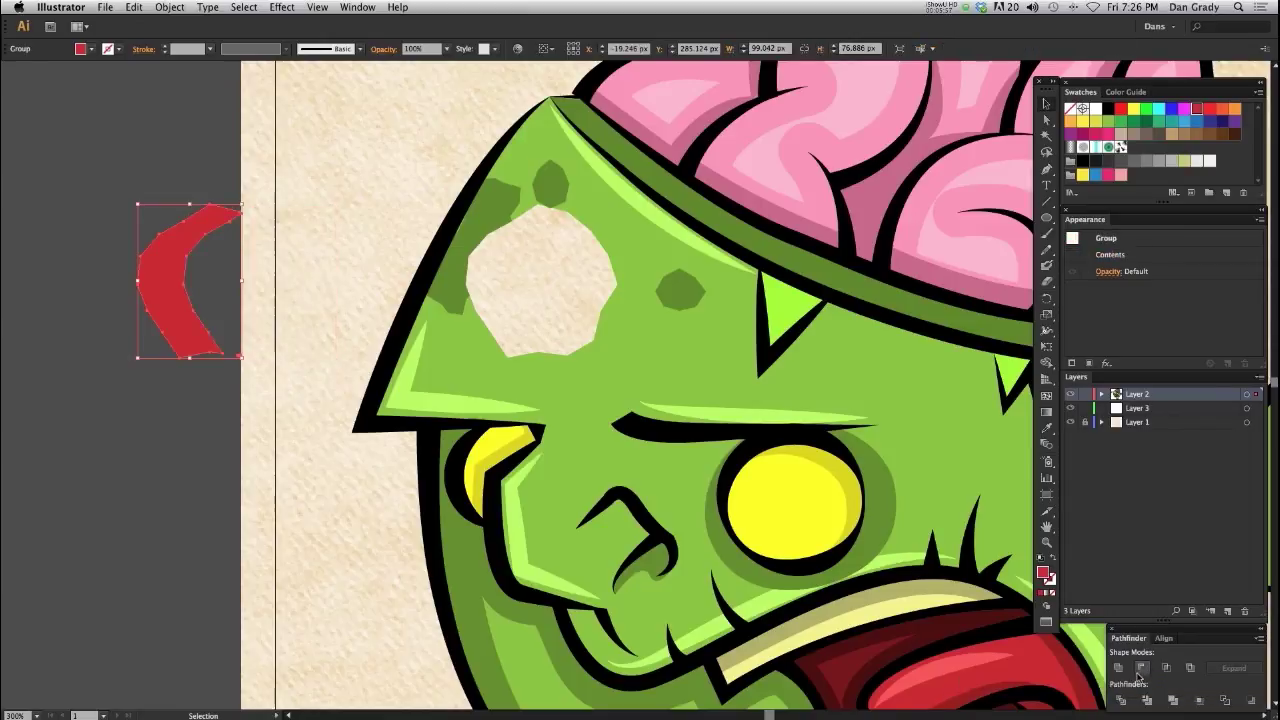
Fit the red crescent behind the skin along the left edge of the forehead hole, enlarging it to about 62 by 92 px
drag(166, 297, 483, 301)
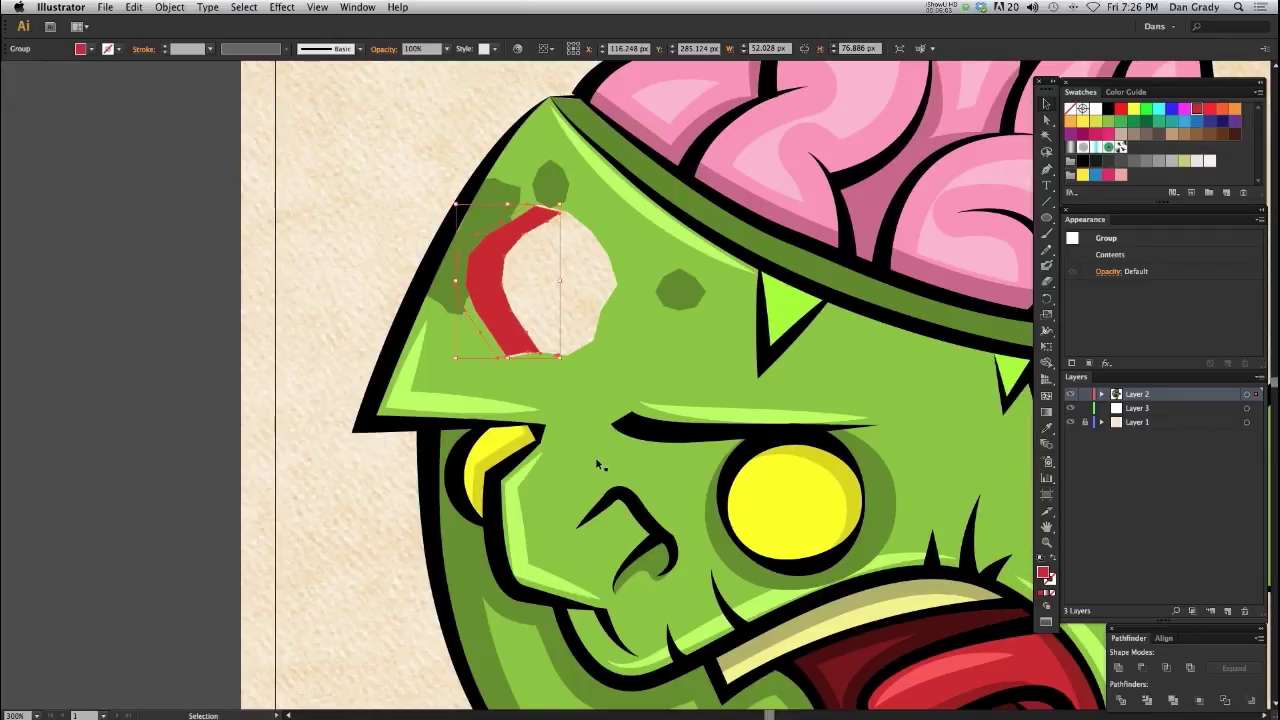
key(super+shift+b)
mouse_move(637, 468)
mouse_down()
mouse_move(632, 382)
mouse_move(617, 461)
mouse_up()
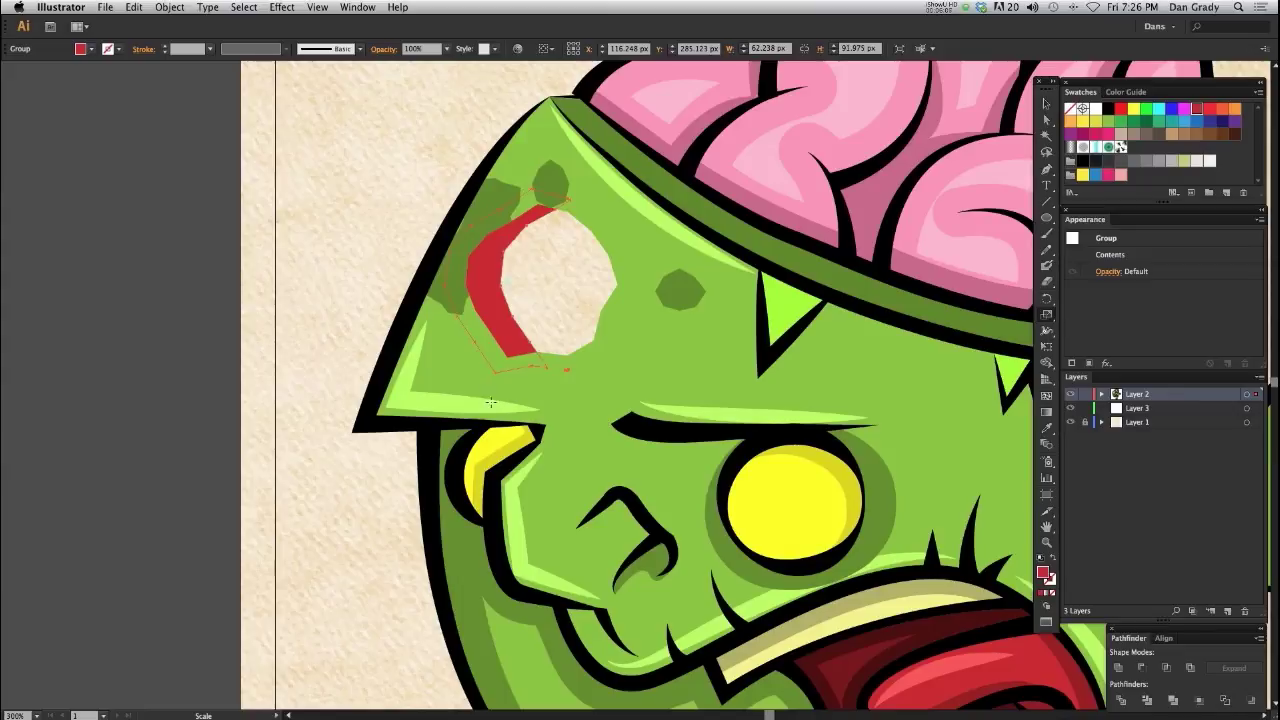
key(v)
drag(491, 294, 506, 298)
scroll(200, 336, right, 3)
scroll(200, 336, down, 2)
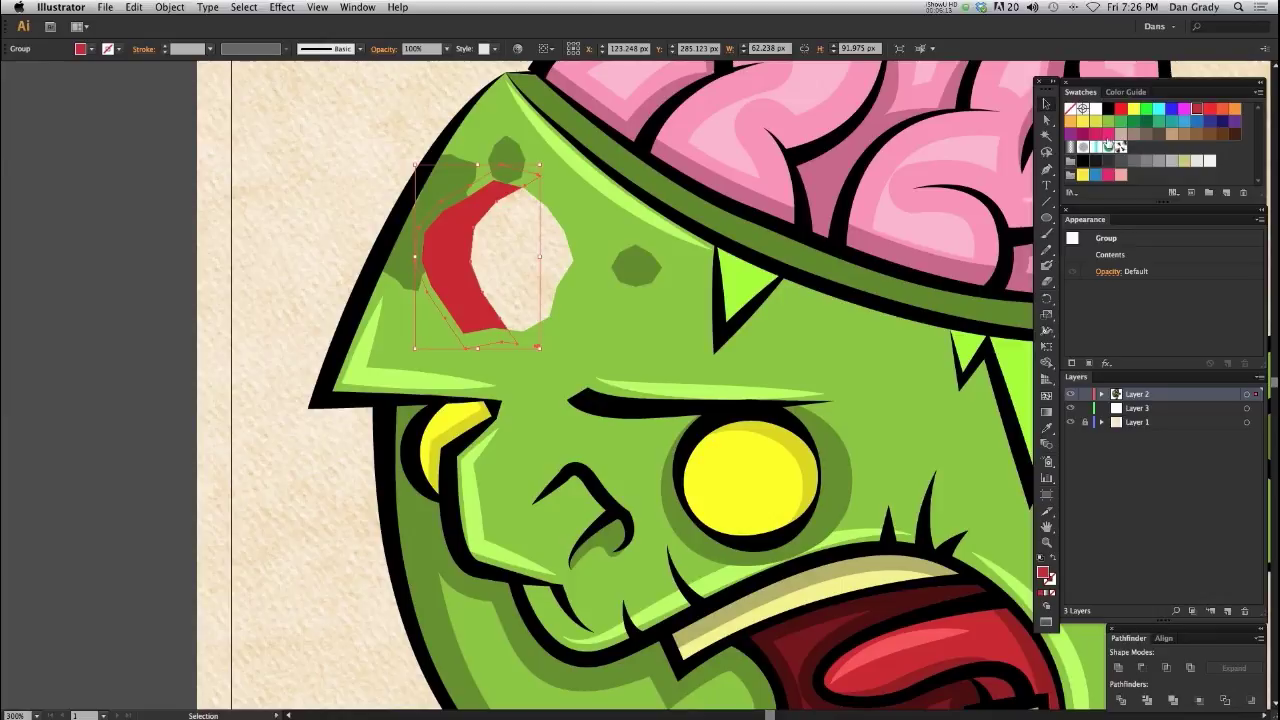
Give the red crescent a 7 pt black stroke and deselect it
key(x)
click(1108, 110)
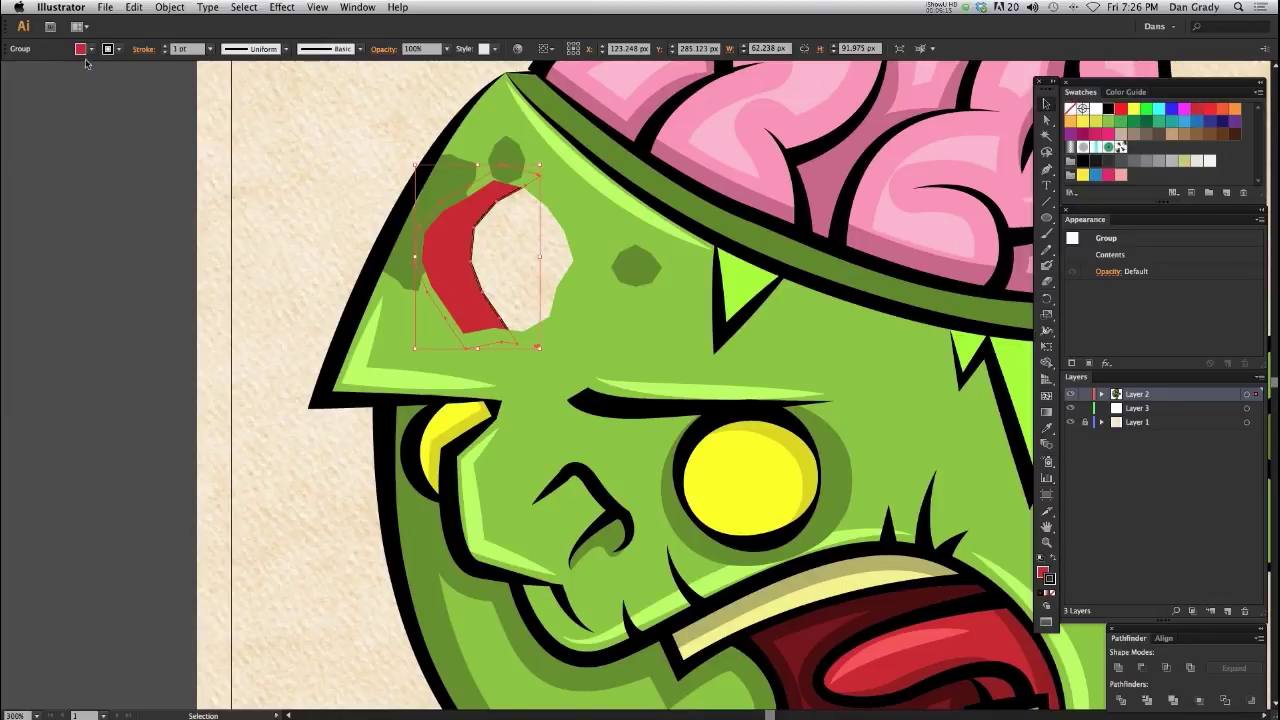
click(164, 46)
click(164, 46)
click(164, 46)
click(164, 46)
click(164, 46)
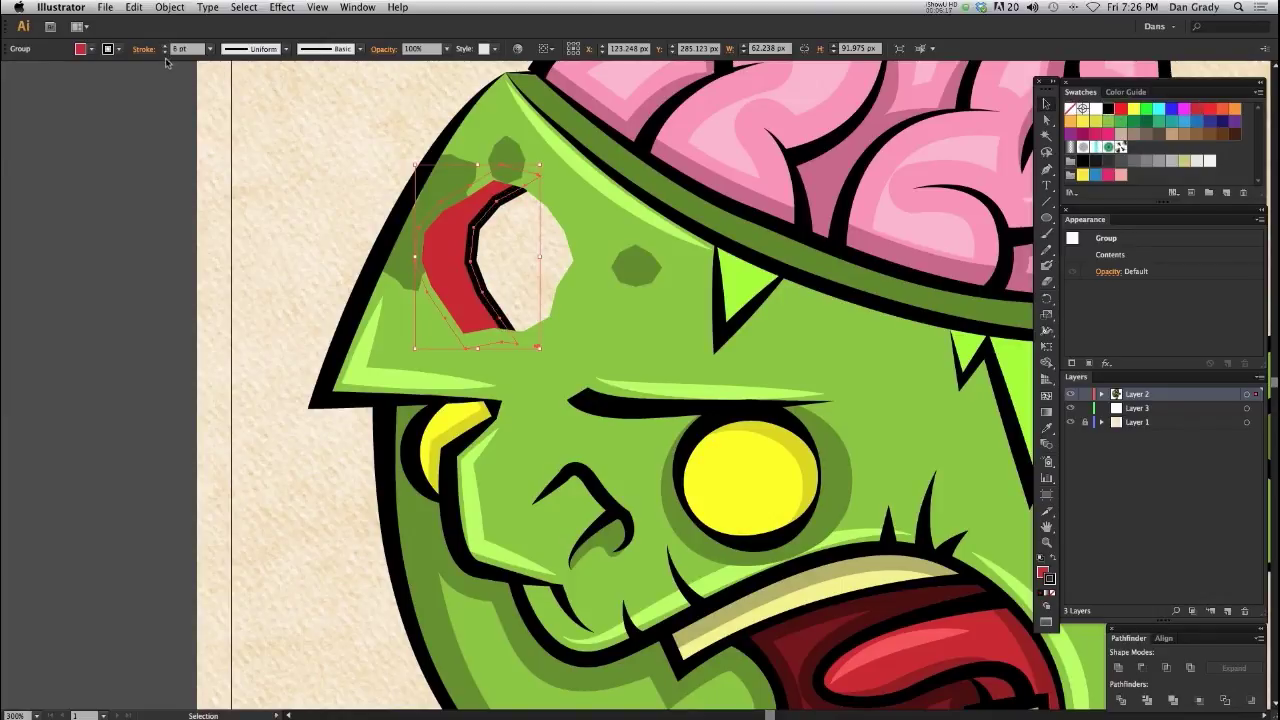
click(164, 46)
click(128, 154)
Examine how the outlined crescent in the forehead hole looks on the whole head
key(space)
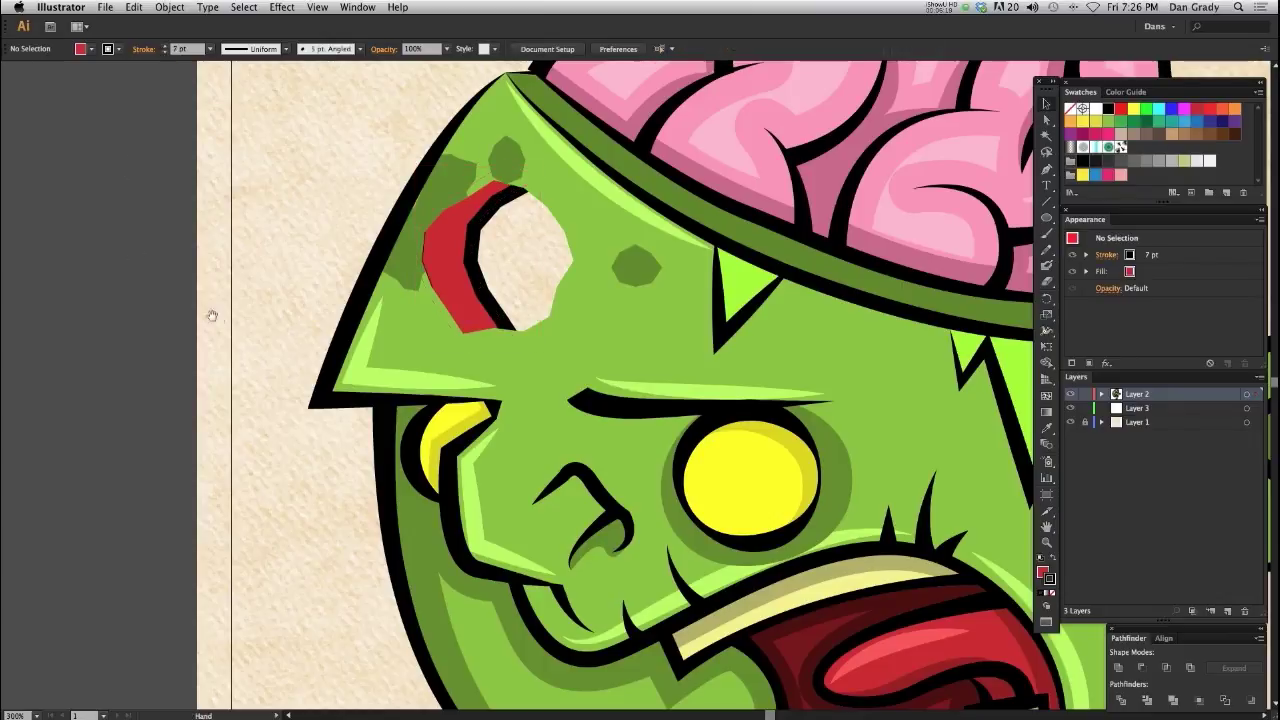
drag(217, 314, 194, 286)
key(a)
key(super+1)
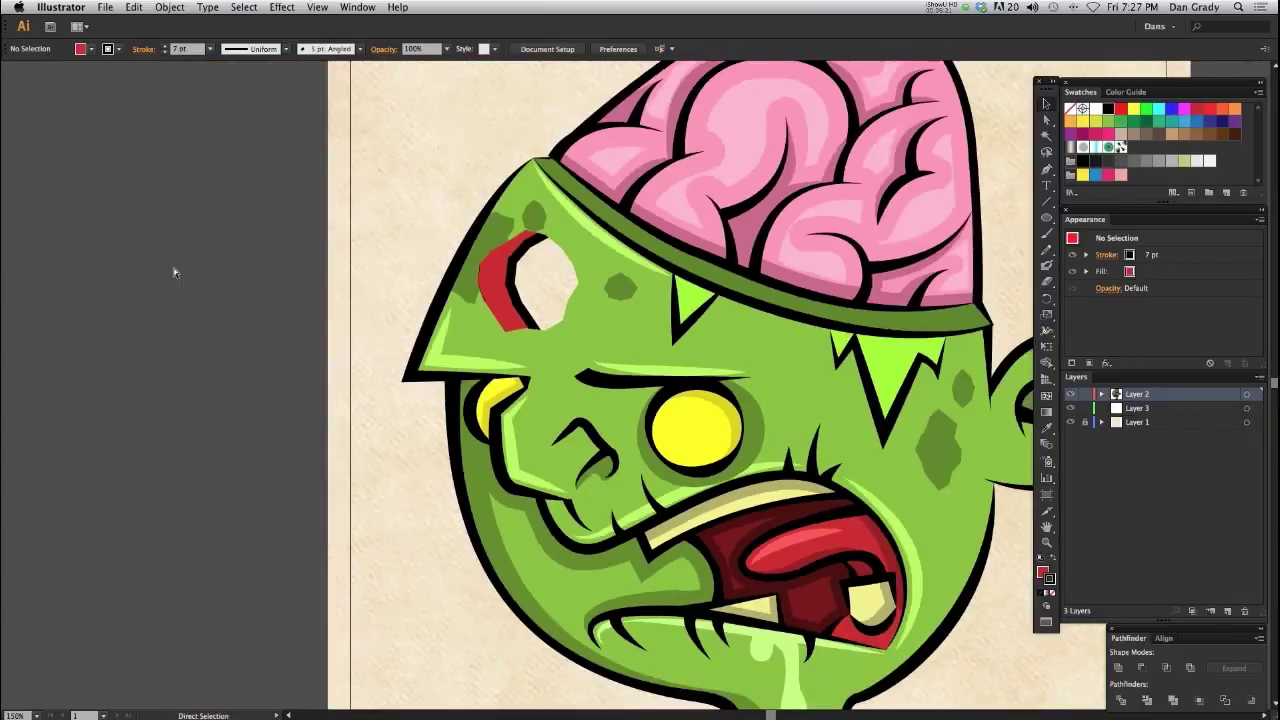
key(super+equal)
key(super+equal)
key(super+equal)
key(space)
drag(529, 216, 589, 273)
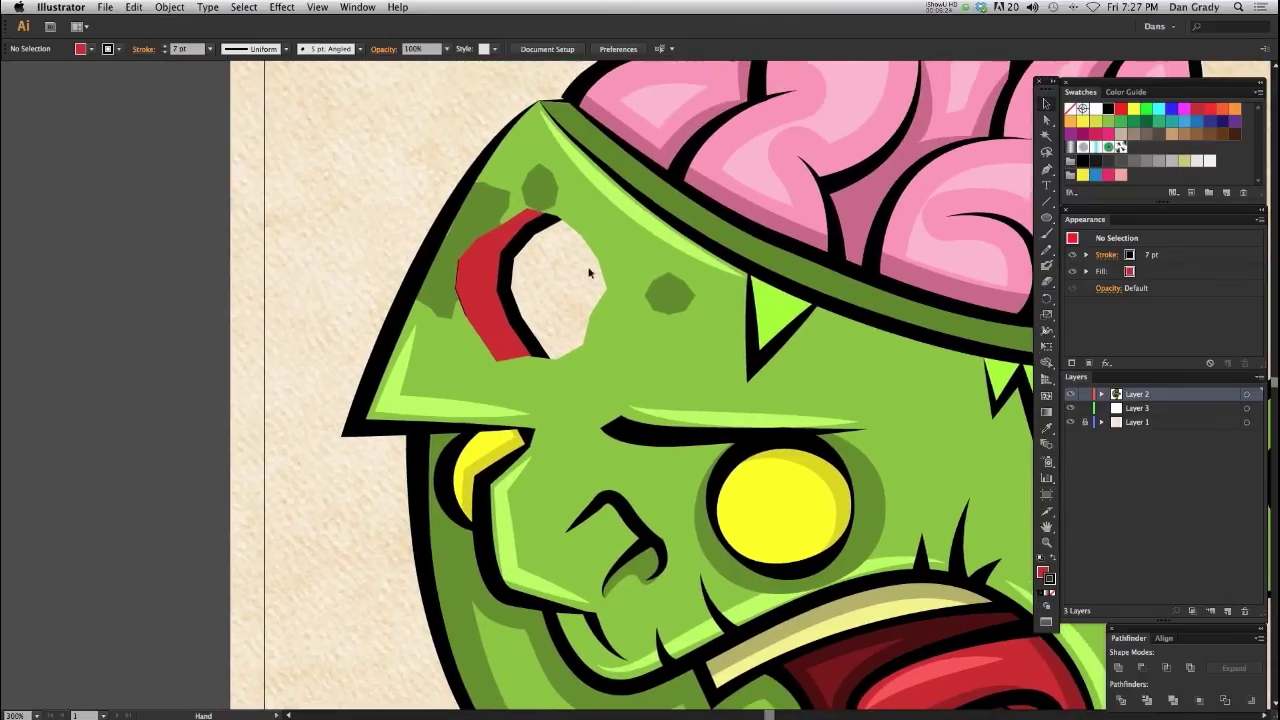
Outline the forehead hole with an in-place copy of the jagged shape that has no fill and a 6 pt black stroke
click(520, 270)
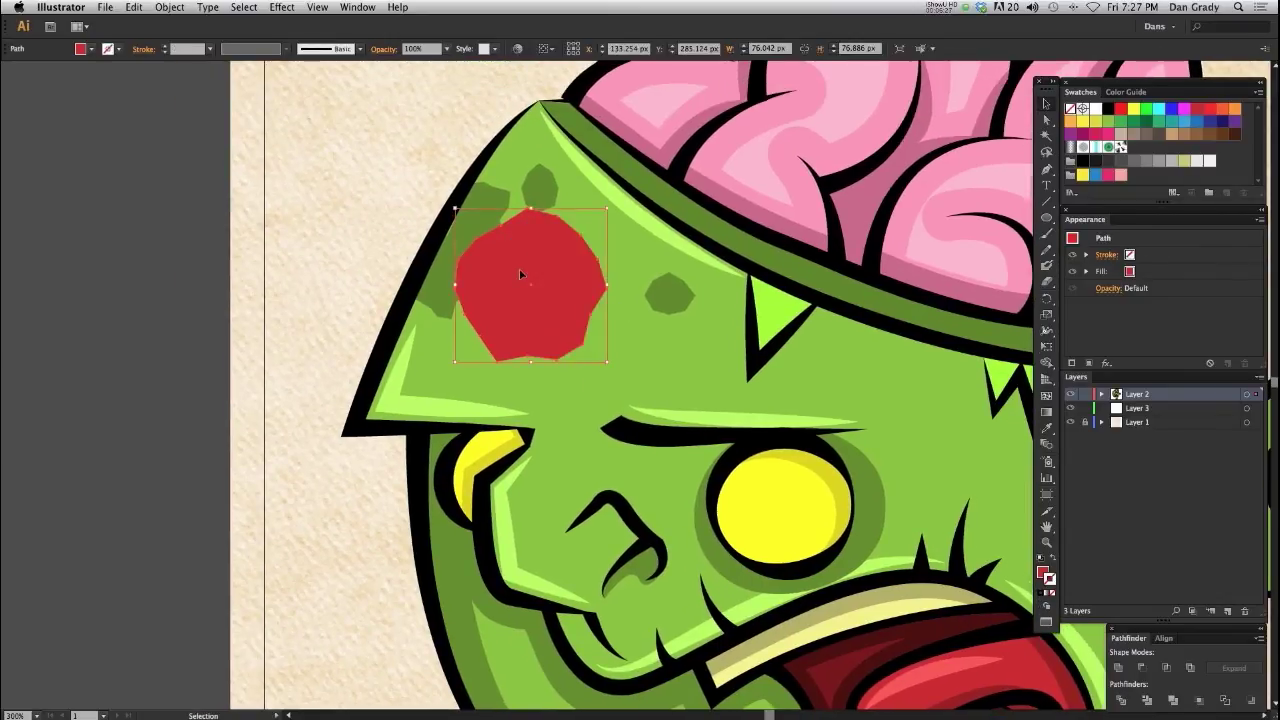
key(slash)
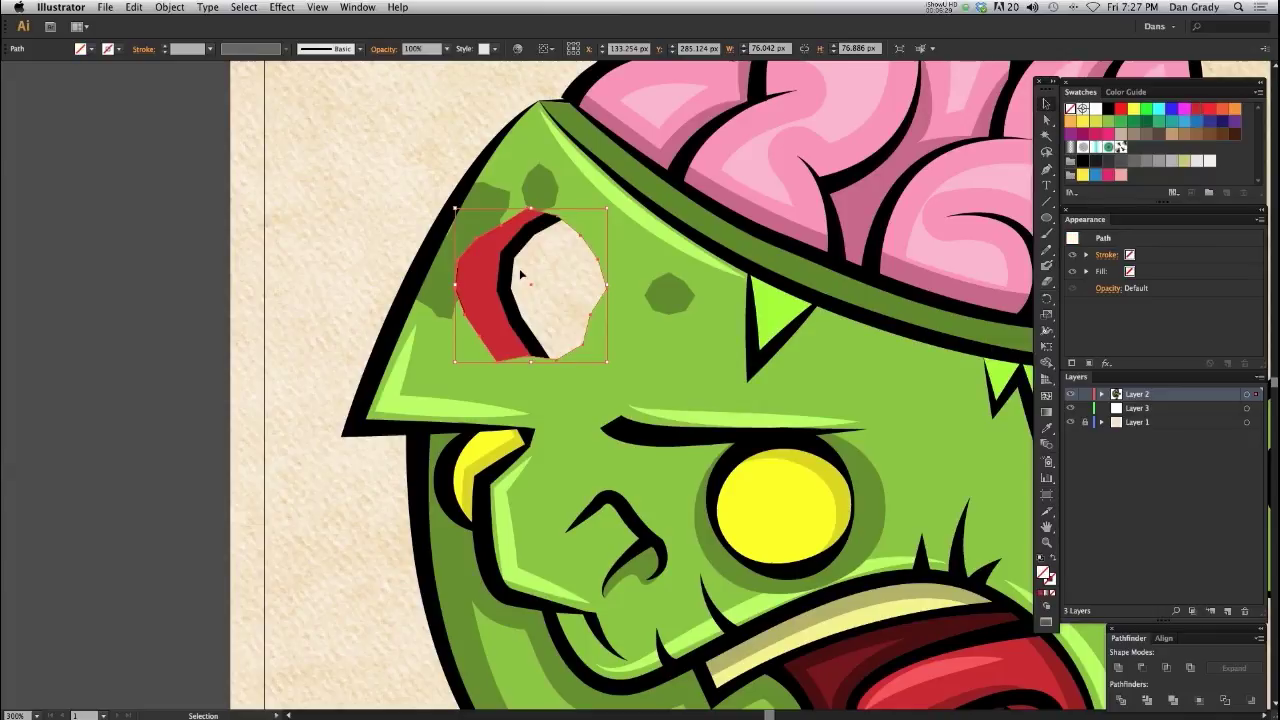
click(1108, 110)
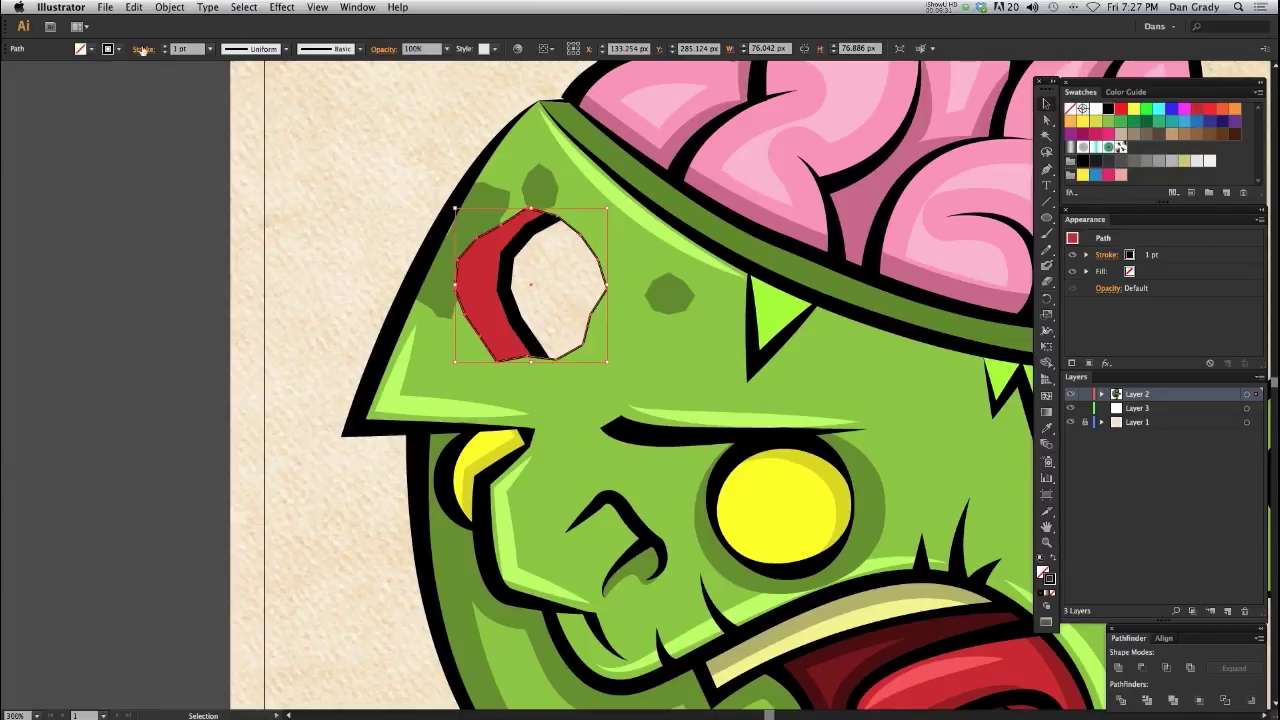
click(166, 46)
click(166, 46)
click(166, 46)
click(166, 46)
click(166, 46)
click(136, 191)
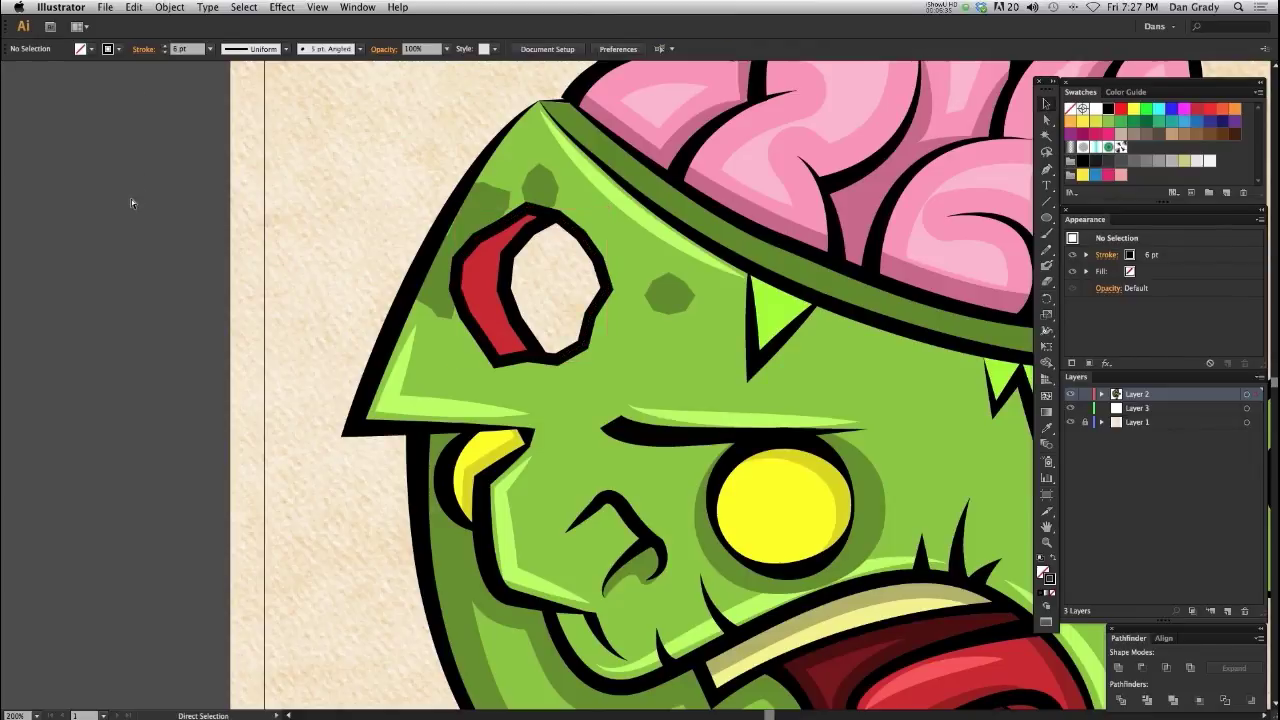
Draw a circle about 169 px wide overlapping the front of the face, with no stroke and a bright cyan fill
key(super+0)
key(super+equal)
key(super+equal)
key(super+equal)
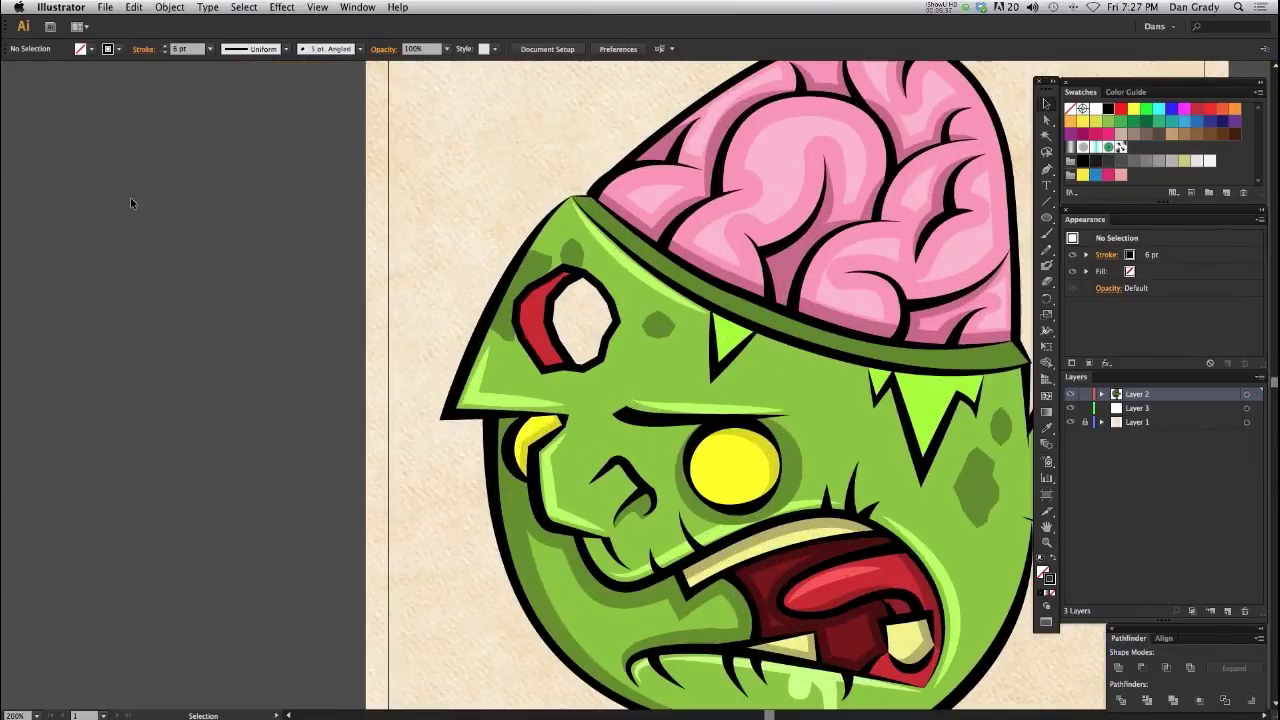
drag(528, 374, 460, 307)
mouse_move(512, 350)
mouse_down()
mouse_move(450, 368)
mouse_move(377, 457)
mouse_move(534, 431)
mouse_move(514, 365)
mouse_up()
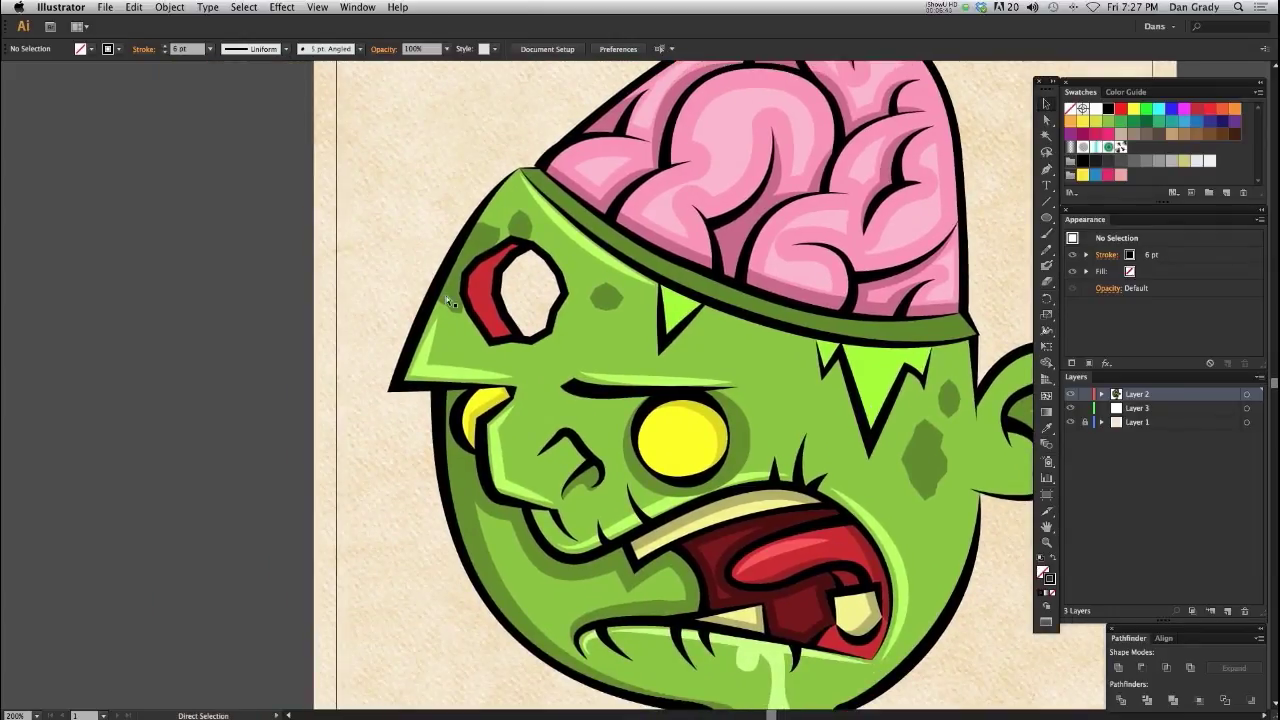
key(super+equal)
key(l)
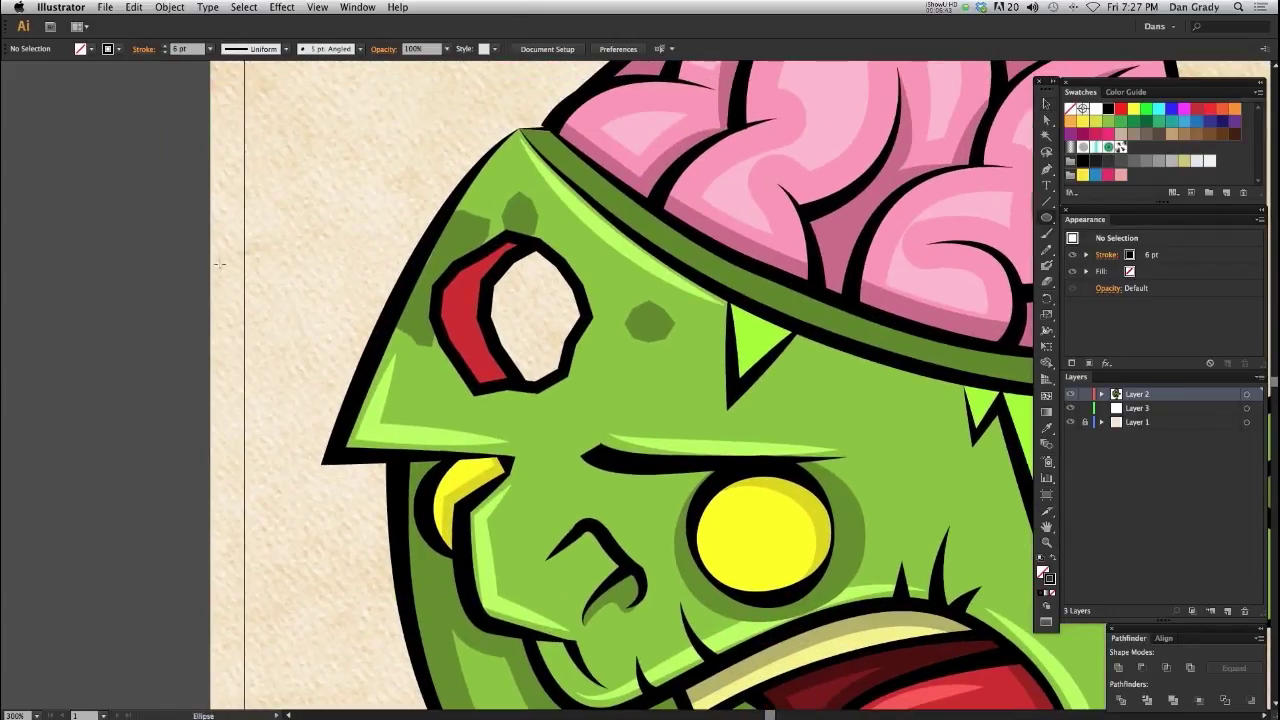
drag(167, 250, 183, 361)
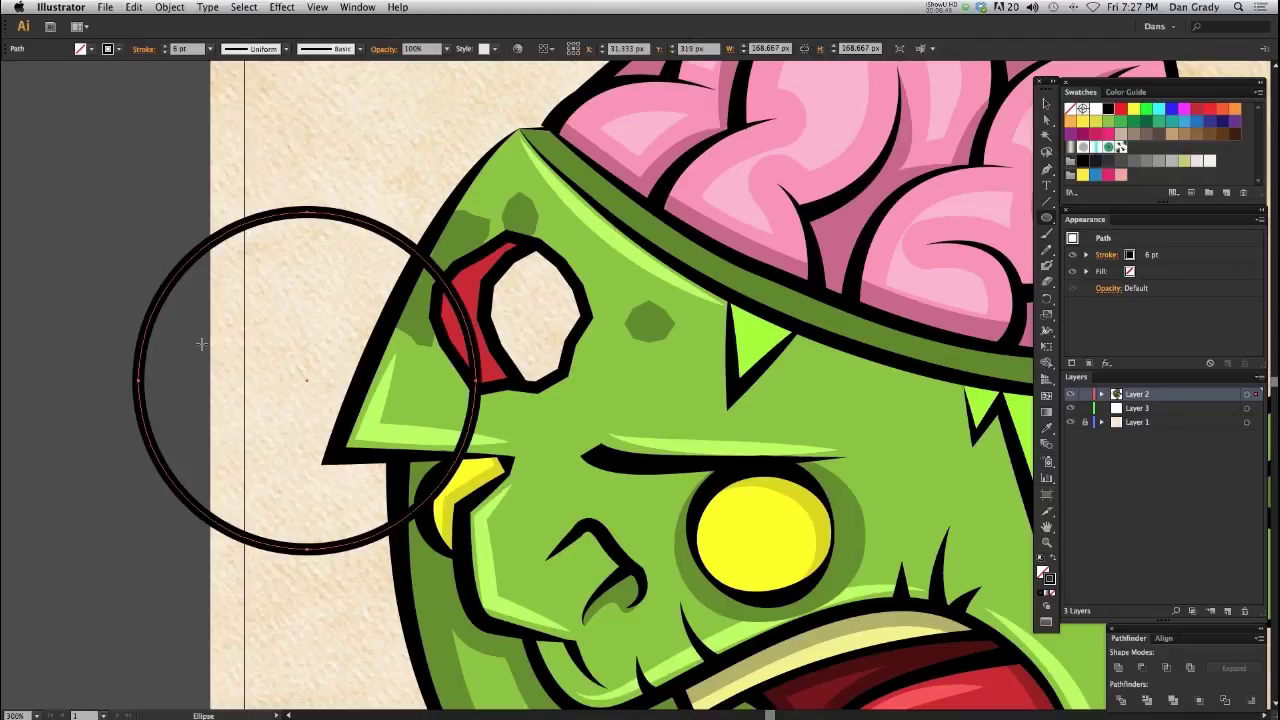
key(slash)
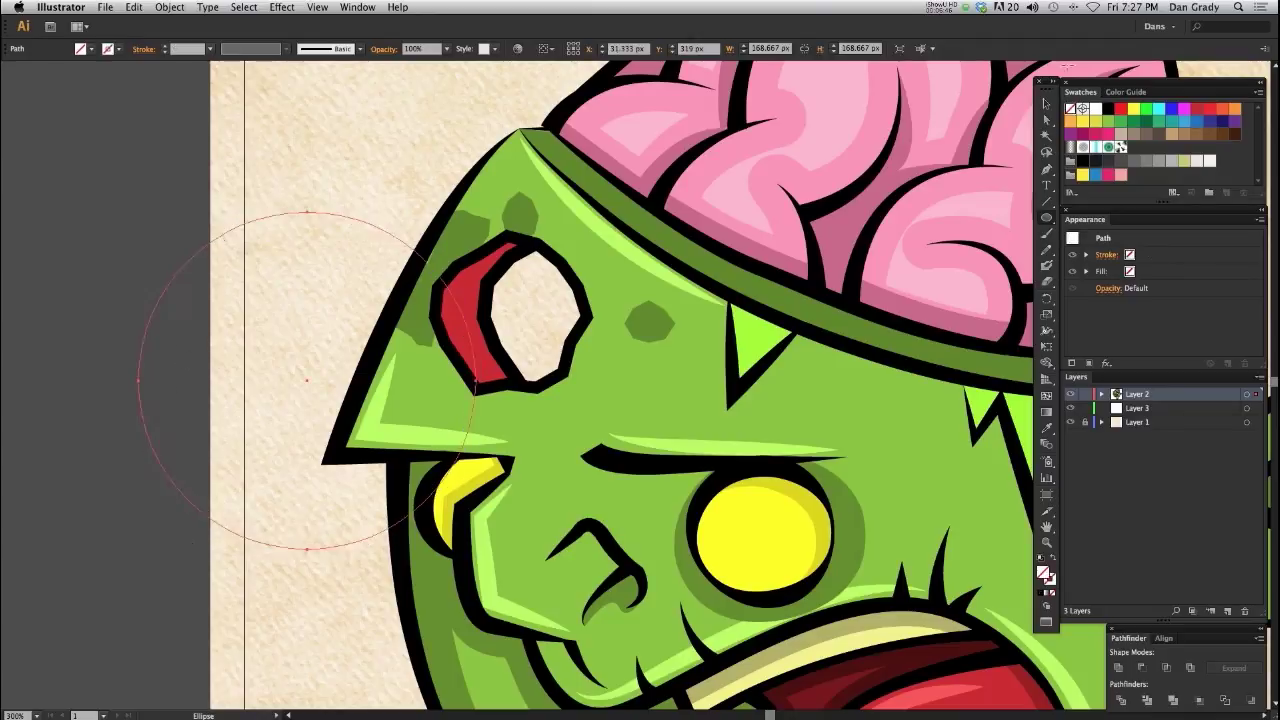
click(1159, 109)
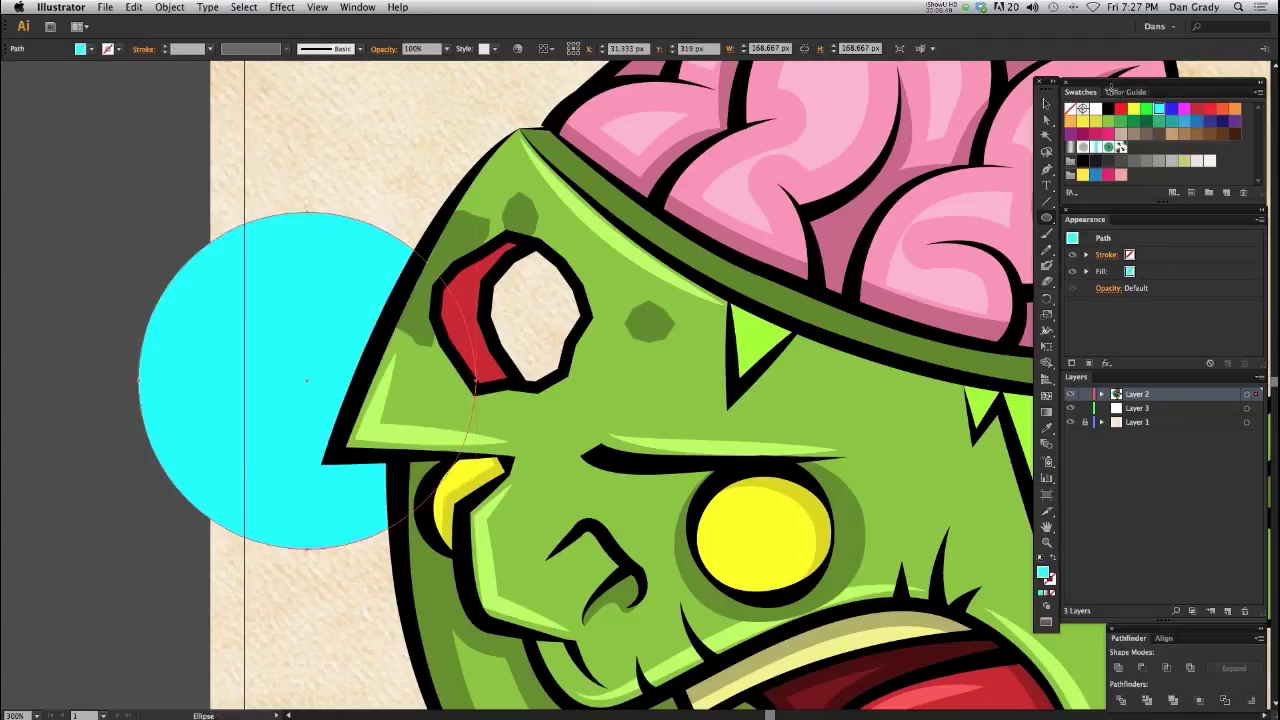
Move the cyan circle behind the forehead hole to test that it shows through, and delete the circle
key(v)
drag(263, 391, 451, 324)
key(super+minus)
key(super+minus)
key(super+minus)
key(super+minus)
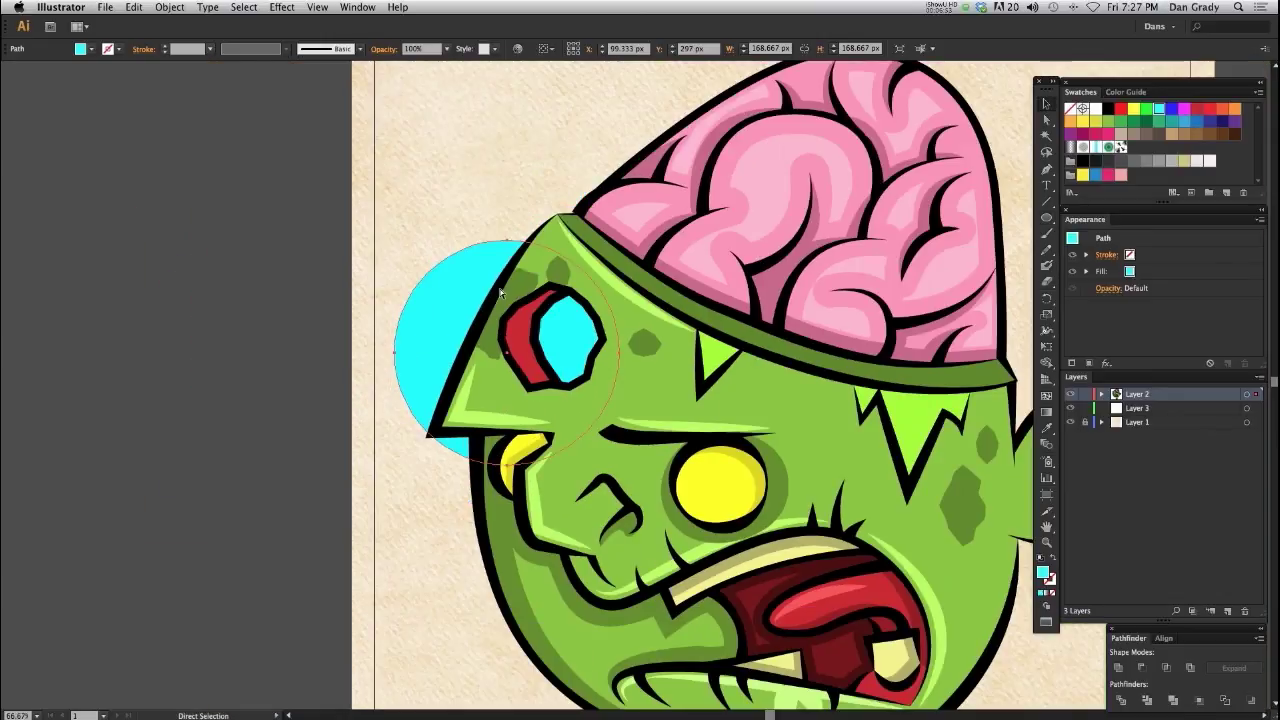
drag(588, 499, 567, 479)
key(Delete)
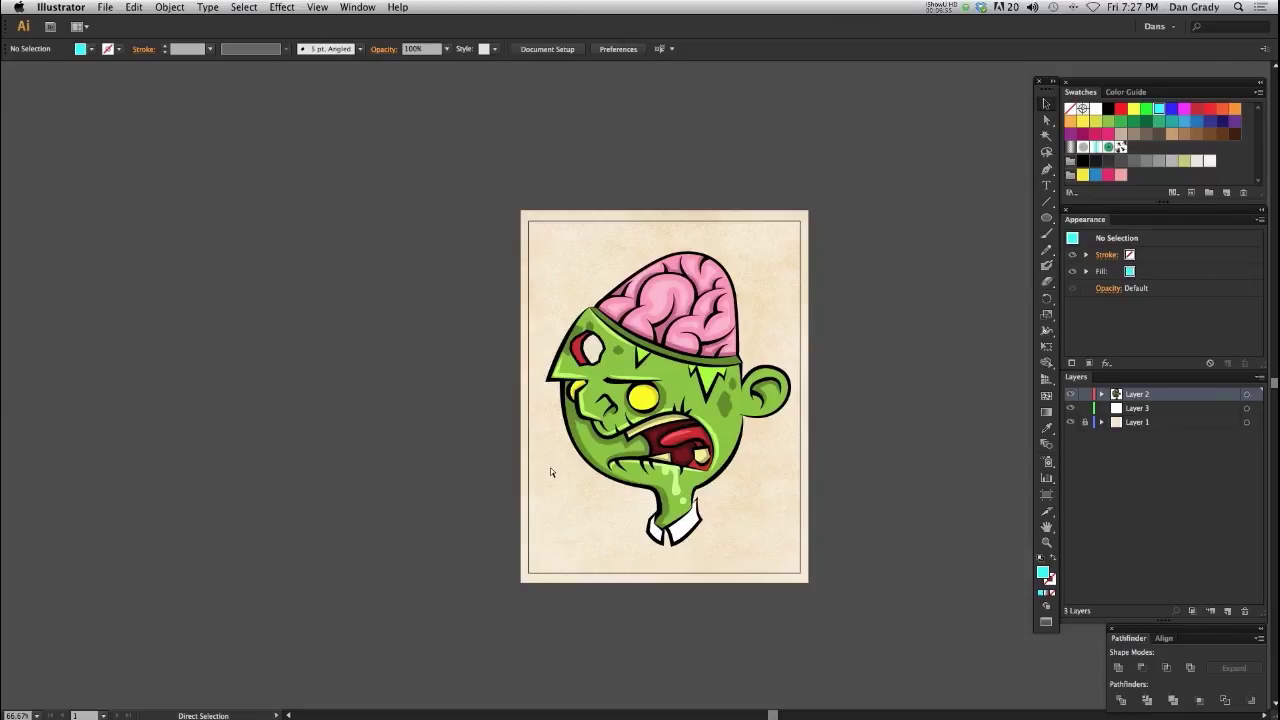
Examine the finished forehead hole with its red inner edge and black outline, both close up and against the rest of the head
key(super+plus)
key(super+plus)
drag(469, 407, 470, 380)
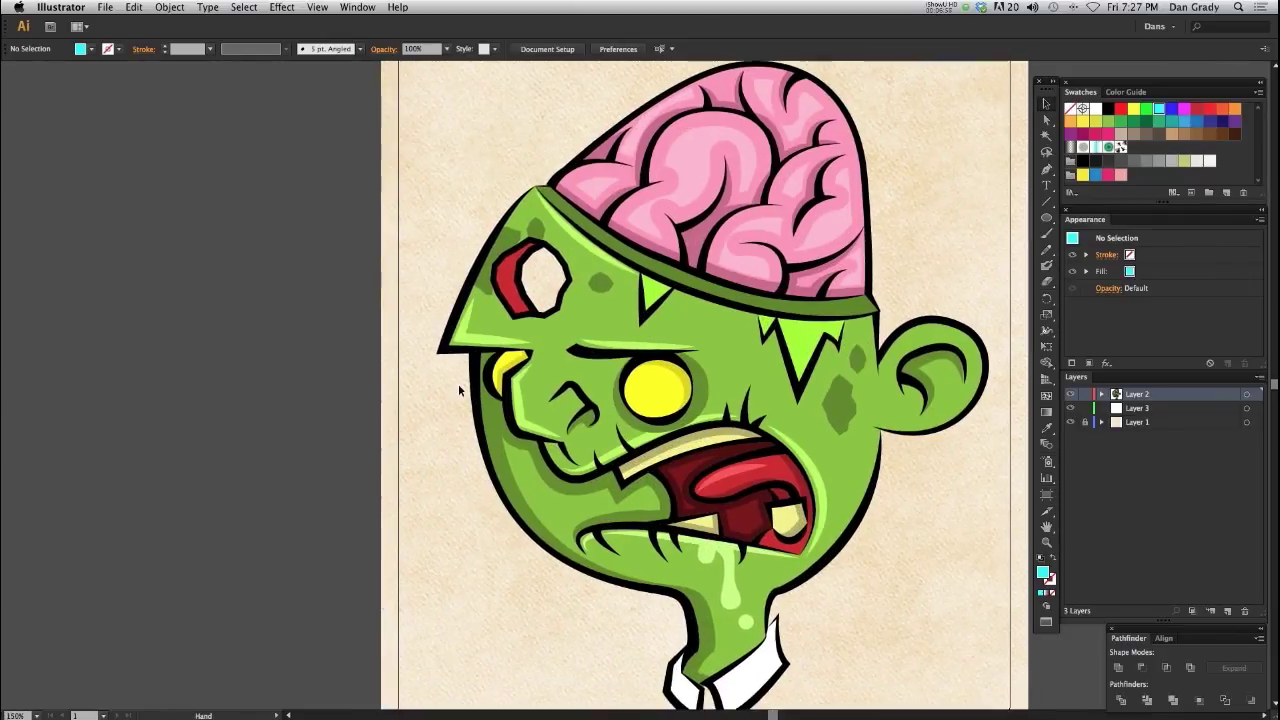
key(super+plus)
drag(523, 432, 526, 479)
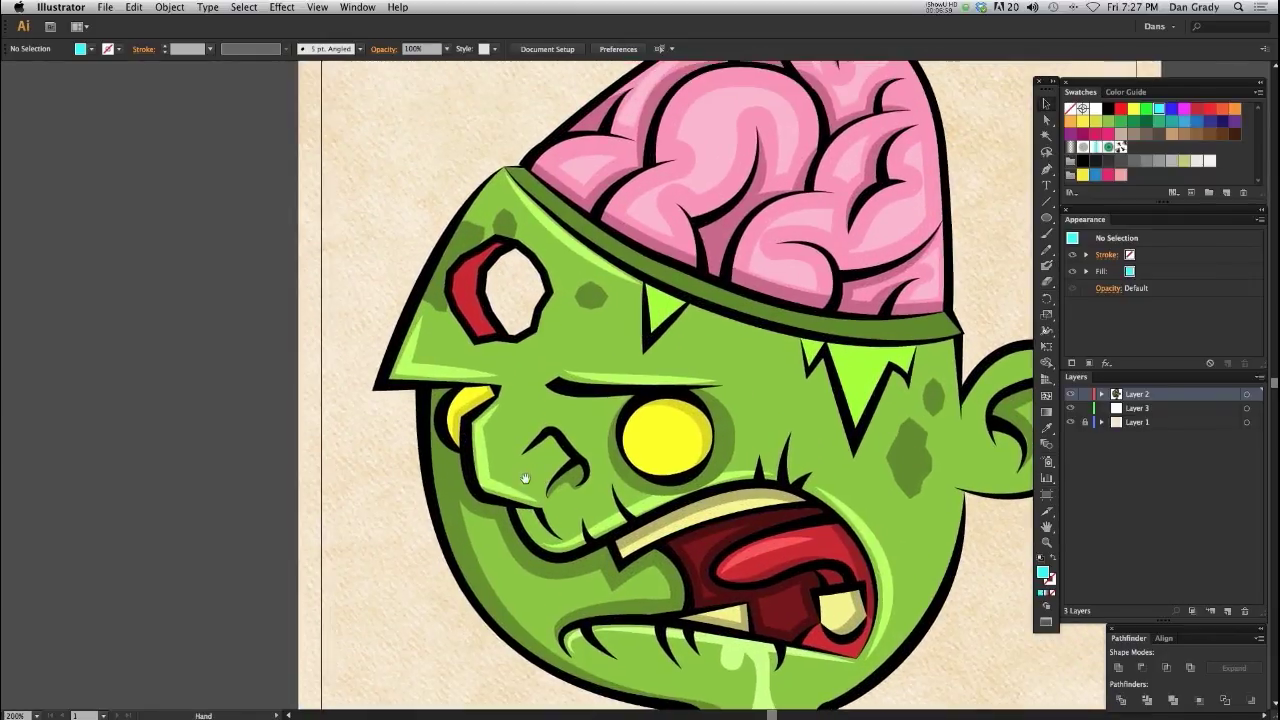
key(super+minus)
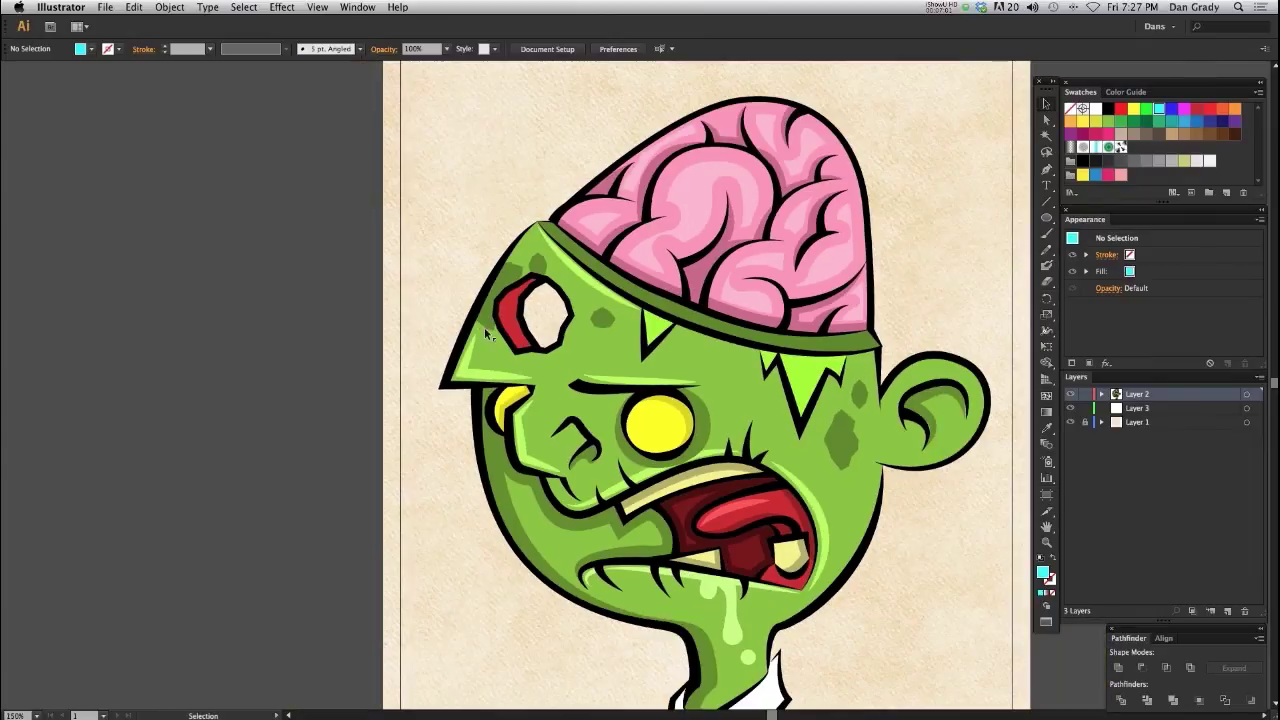
drag(632, 489, 656, 466)
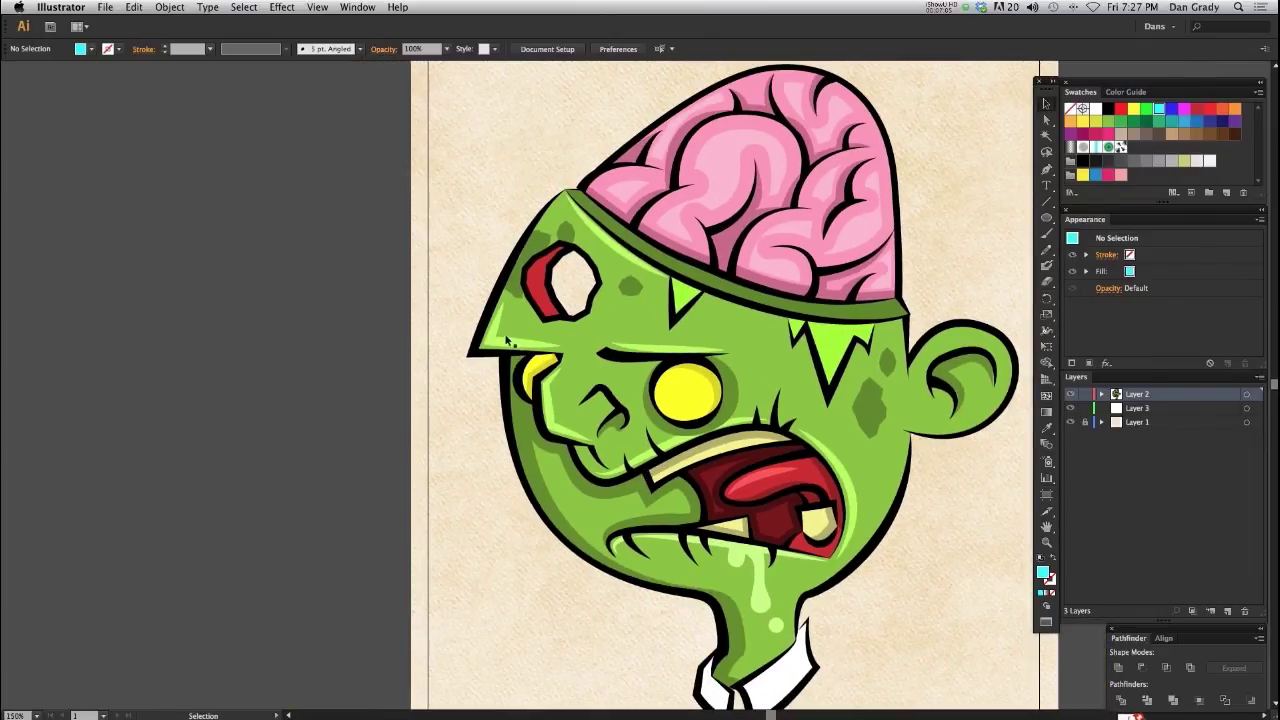
scroll(394, 343, up, 2)
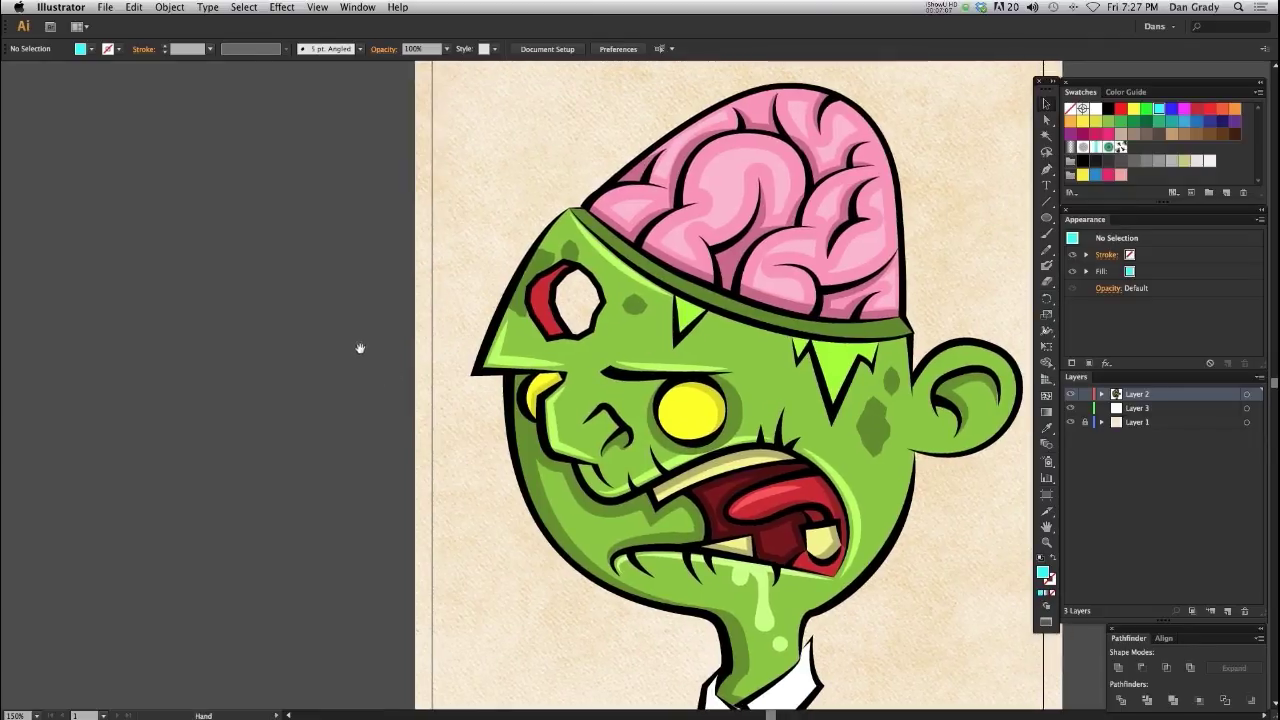
scroll(357, 347, up, 2)
key(super+equal)
drag(417, 456, 446, 475)
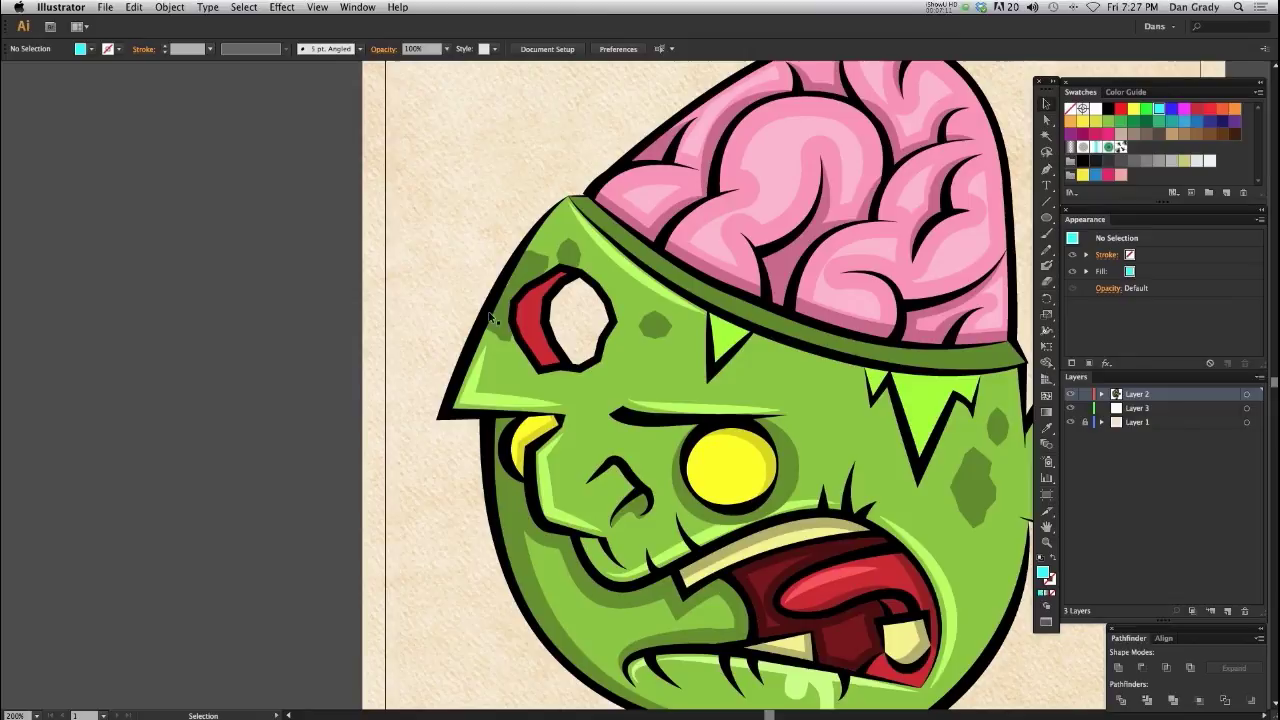